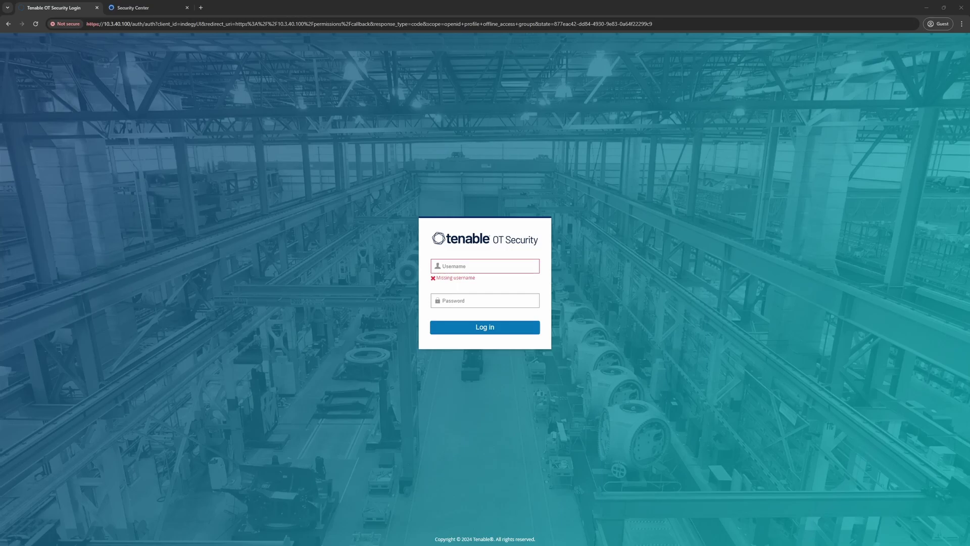
Switch to the browser tab with the Tenable Security Center sign-in page at 10.3.40.102.
left_click(142, 10)
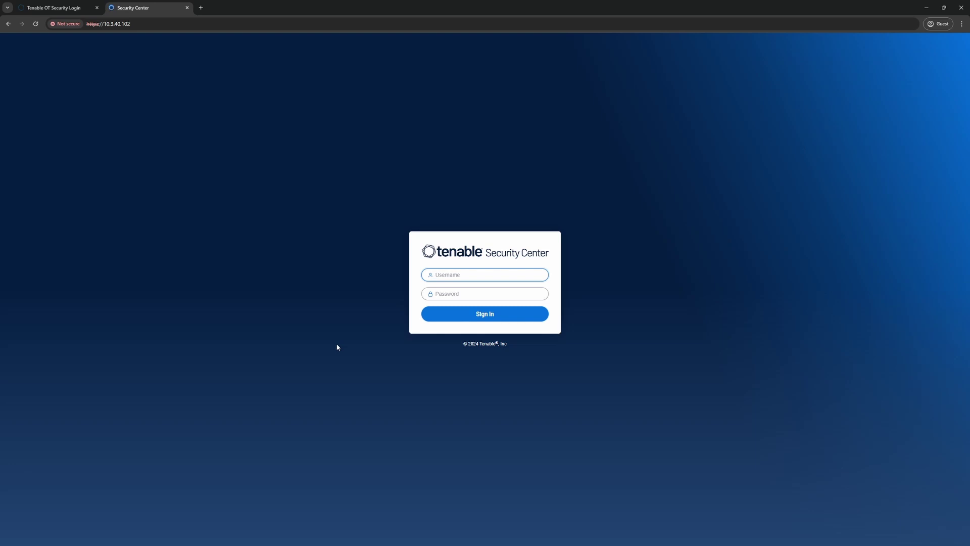
Log in to Security Center with username admin and the account password.
type("admin")
key("Tab")
type("••••••••••••••")
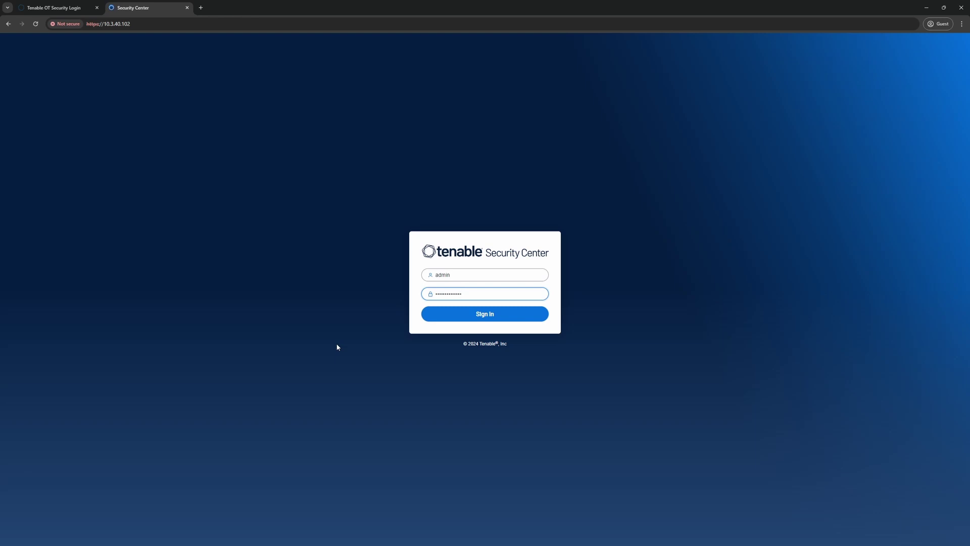
key("Return")
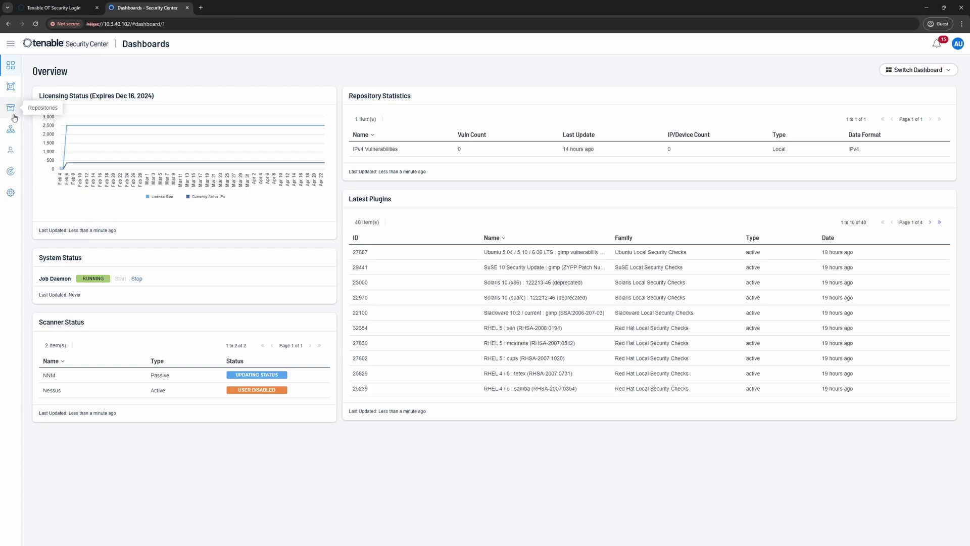
Open the Repositories list and start adding a new repository.
mouse_move(14, 117)
left_click(55, 112)
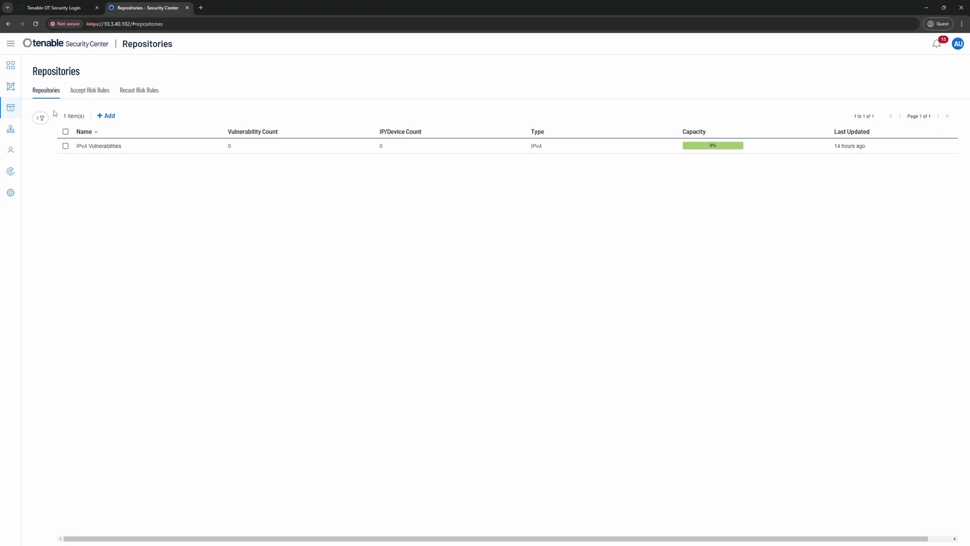
left_click(107, 115)
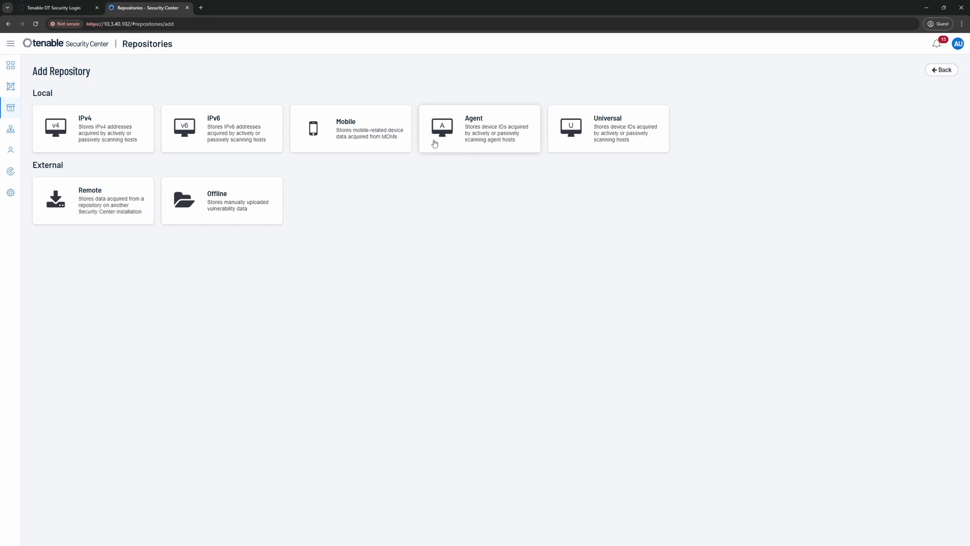
Create an Agent repository named 'ICS Data' that the Inklabs organization can access.
left_click(477, 139)
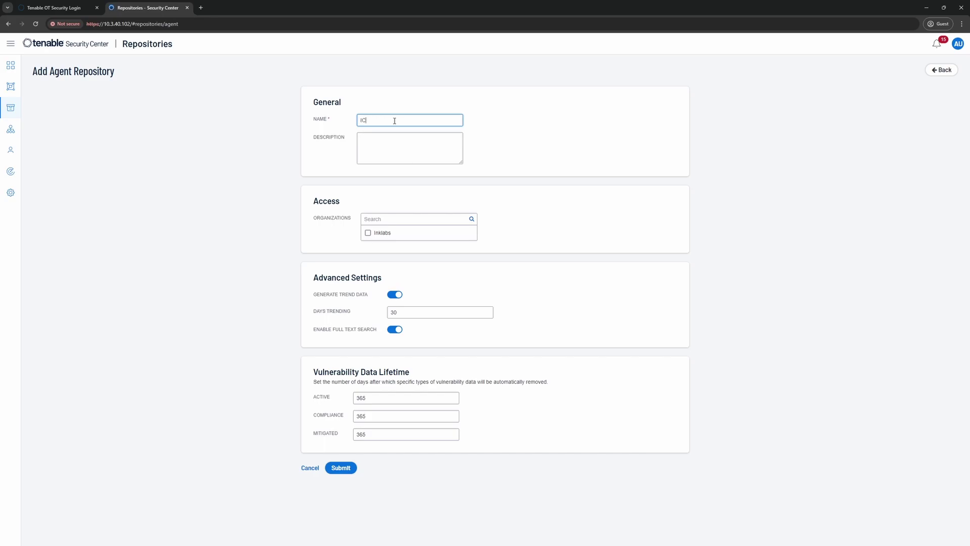
type("ICS Data")
left_click(368, 234)
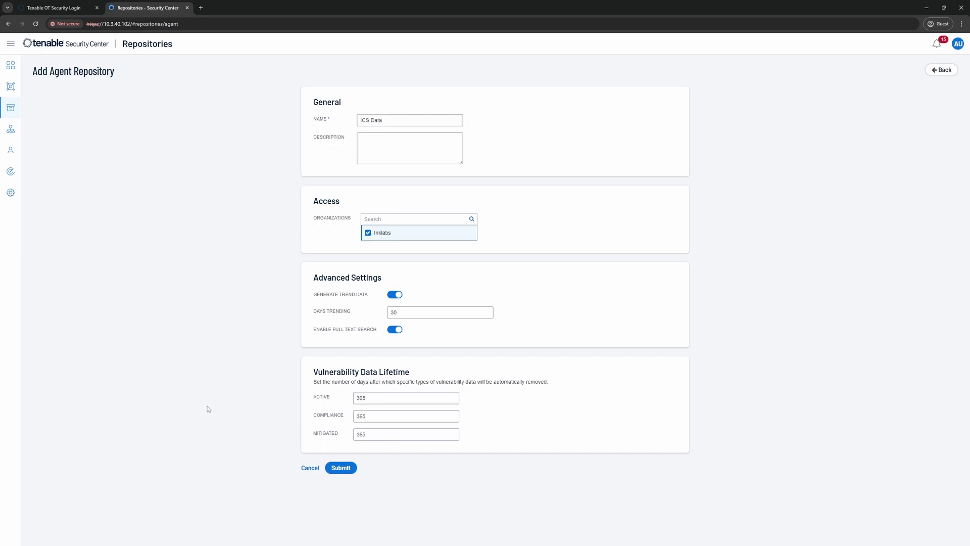
left_click(338, 470)
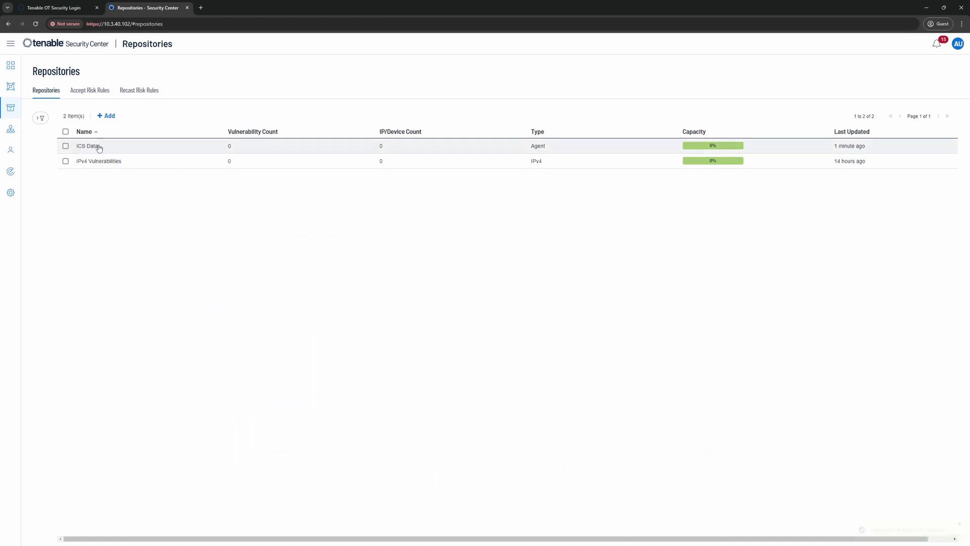
left_click(66, 146)
left_click(111, 118)
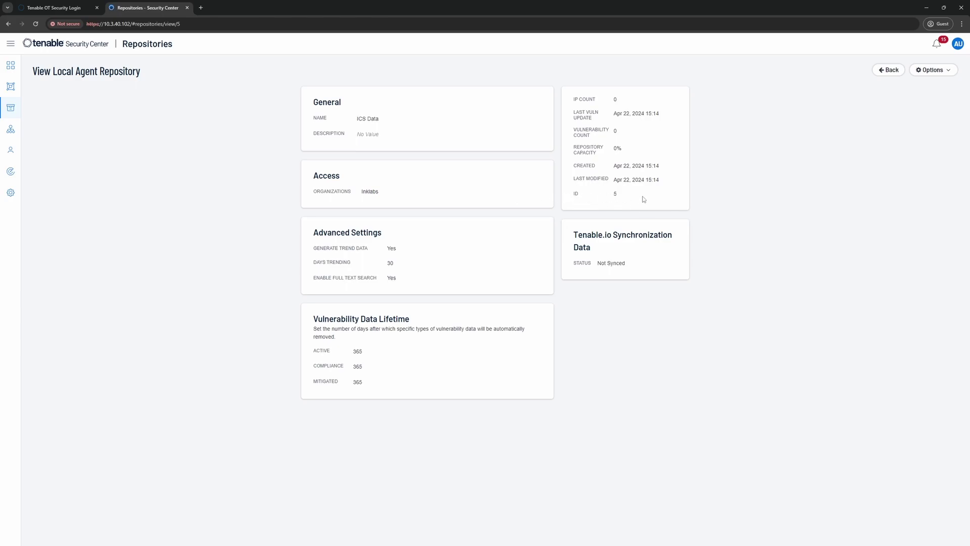
left_click(881, 71)
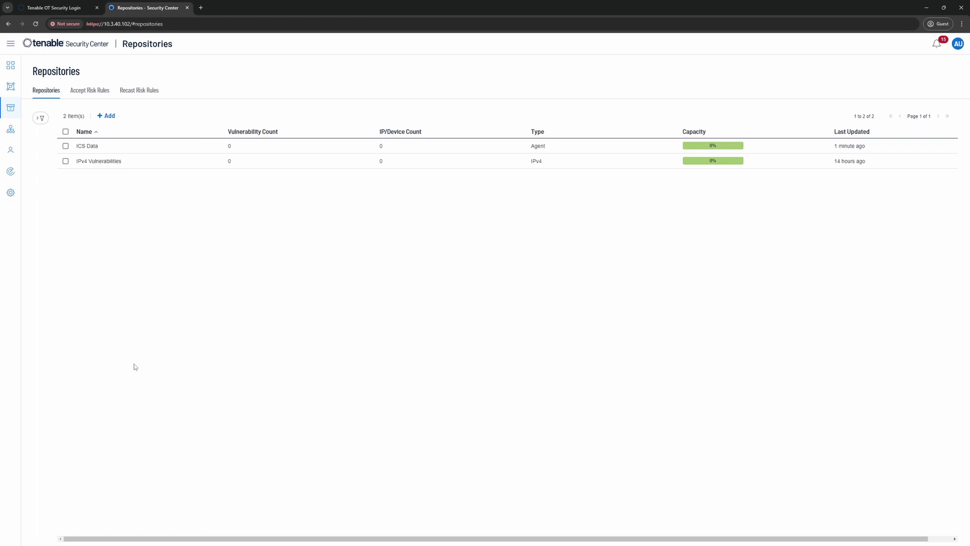
Start a new user with the Security Manager role in the Inklabs organization.
left_click(10, 150)
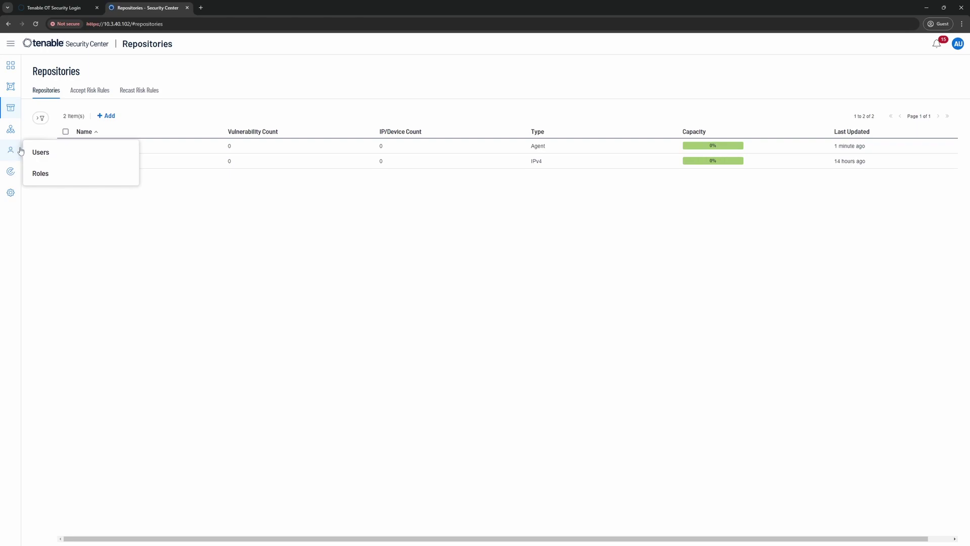
left_click(50, 153)
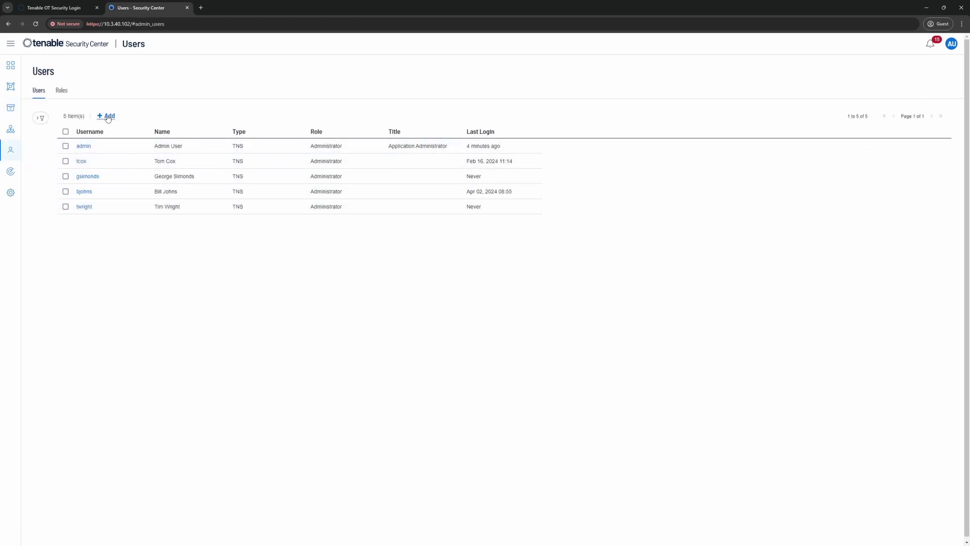
left_click(106, 115)
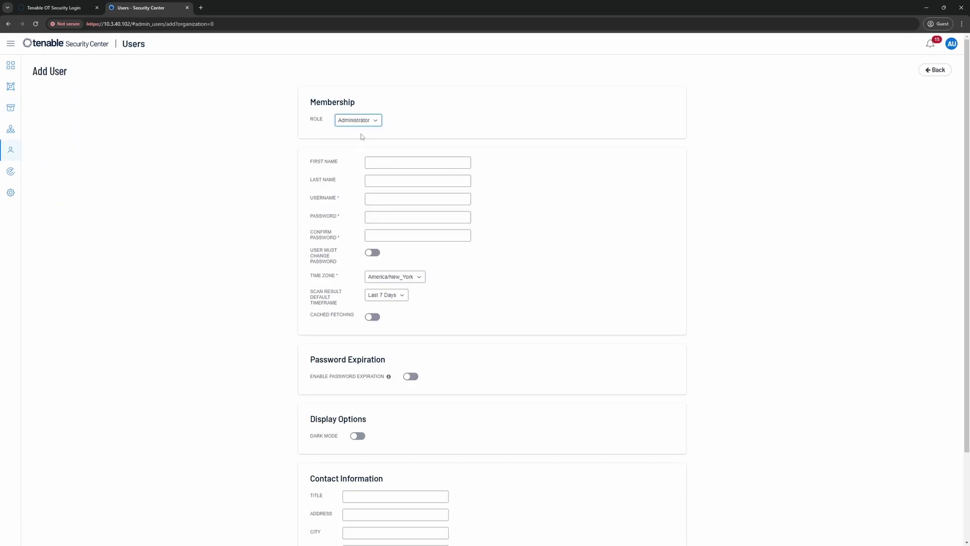
left_click(376, 123)
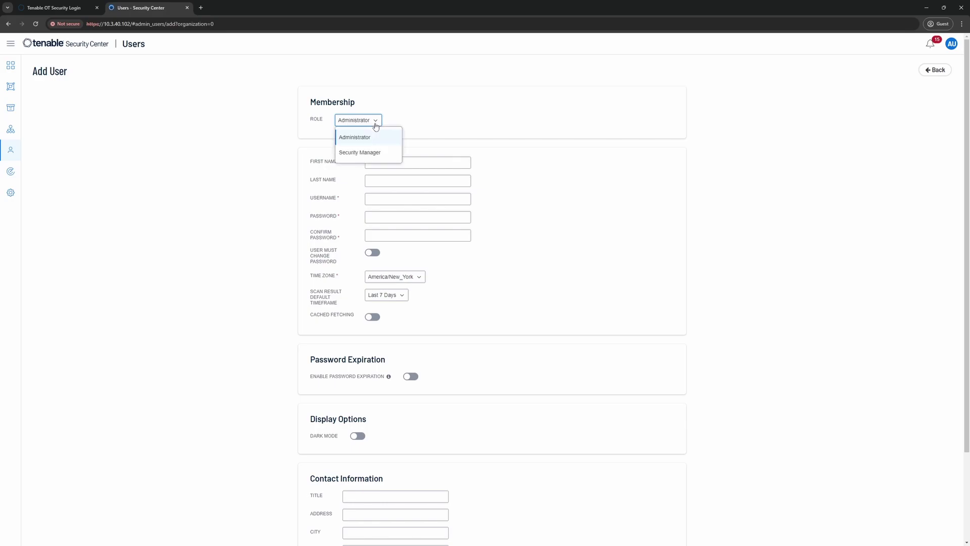
left_click(354, 153)
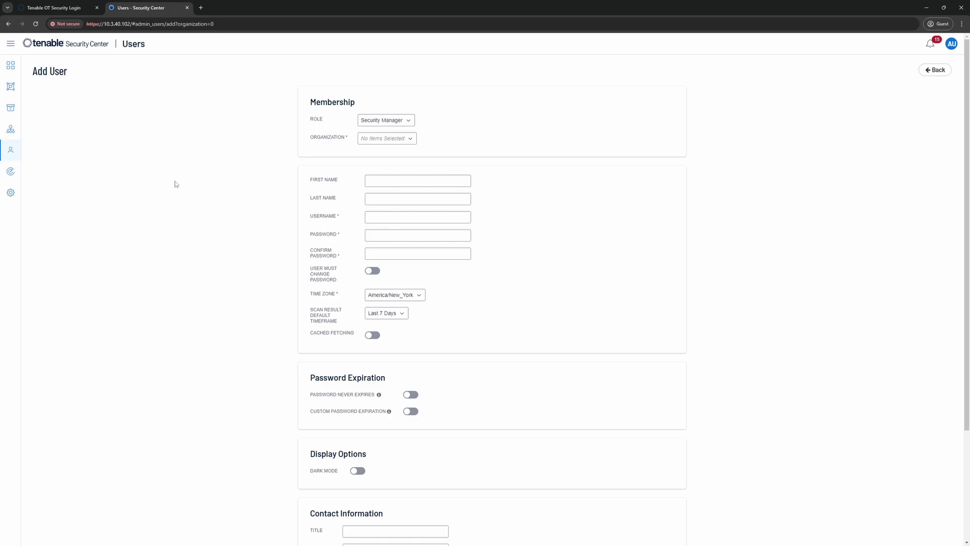
left_click(381, 138)
left_click(372, 156)
Give the user username otsadmin with a confirmed password and submit it.
left_click(373, 182)
left_click(374, 216)
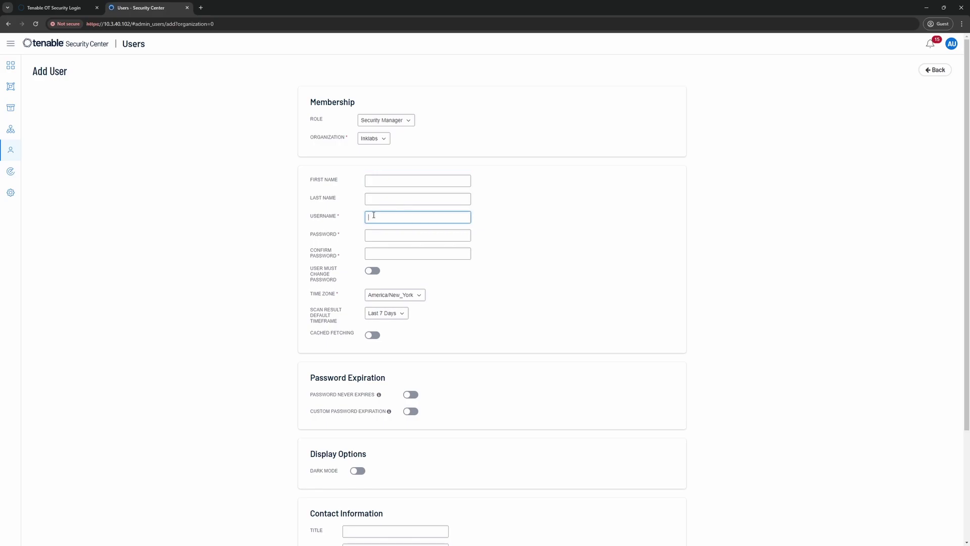
type("otsadmin")
left_click(375, 233)
type("••••••••••••••")
left_click(377, 253)
type("••••••••••••••")
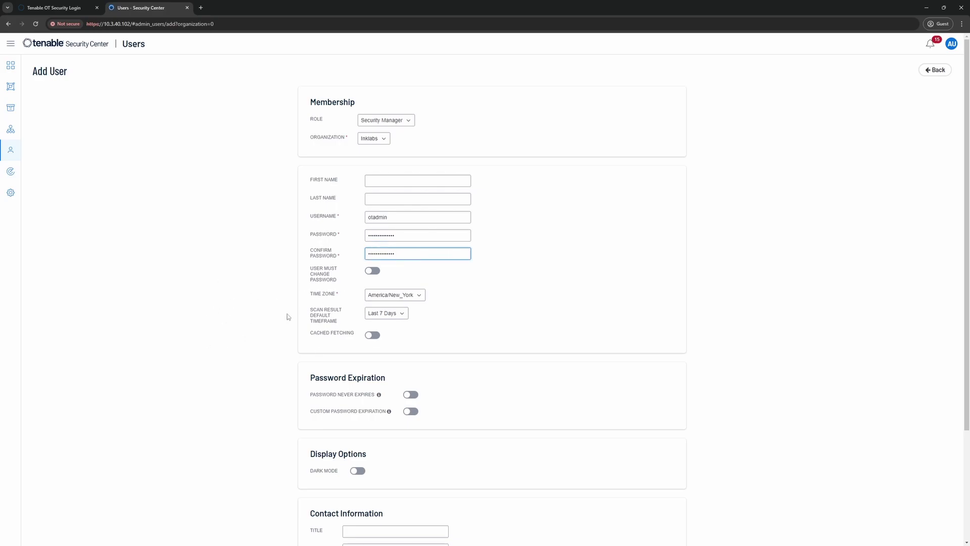
scroll(255, 331, "down", 3)
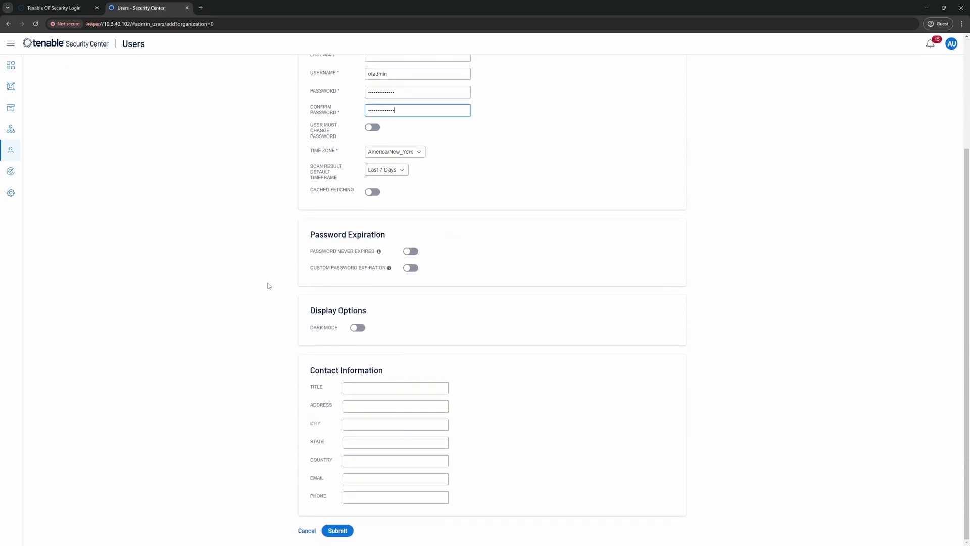
left_click(338, 531)
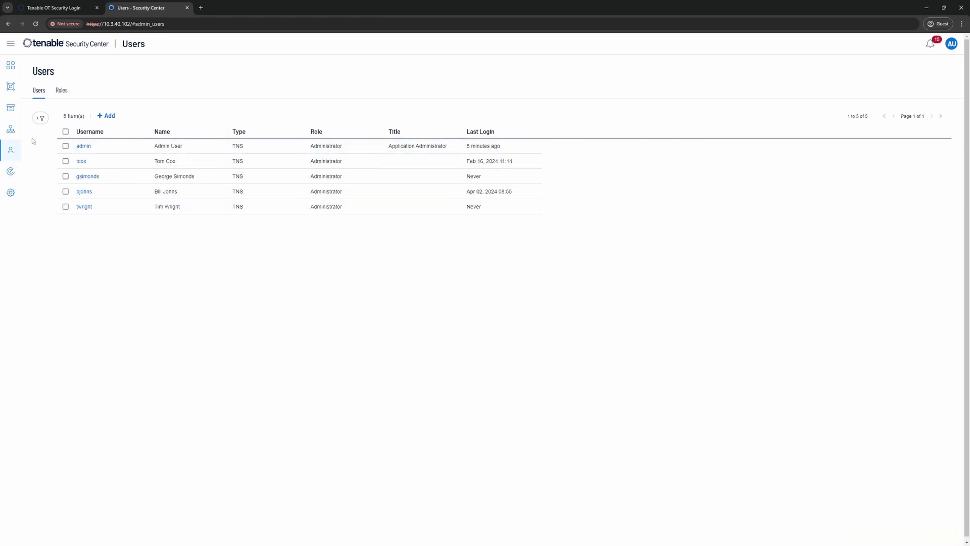
Filter the Users list to the Inklabs organization, then return to the OT Security login tab.
left_click(40, 119)
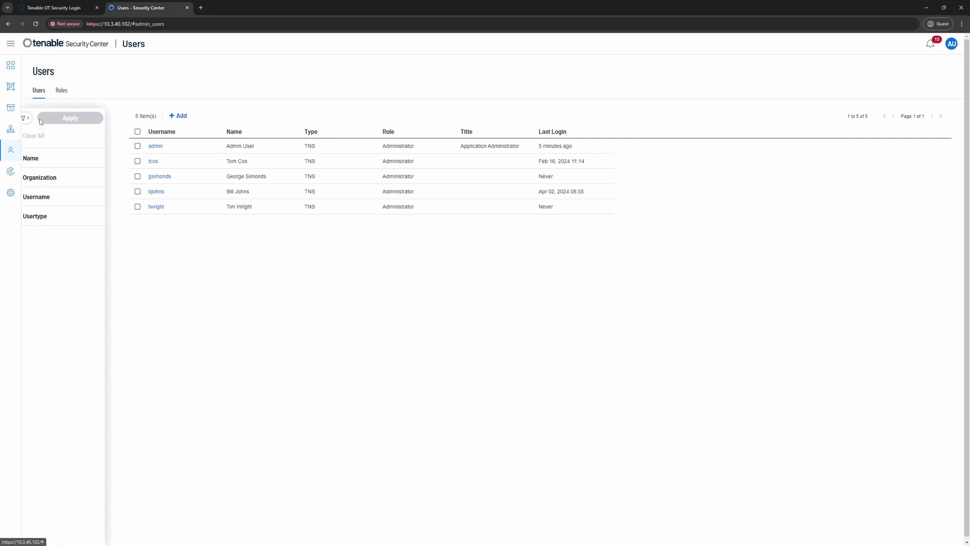
left_click(49, 178)
left_click(49, 193)
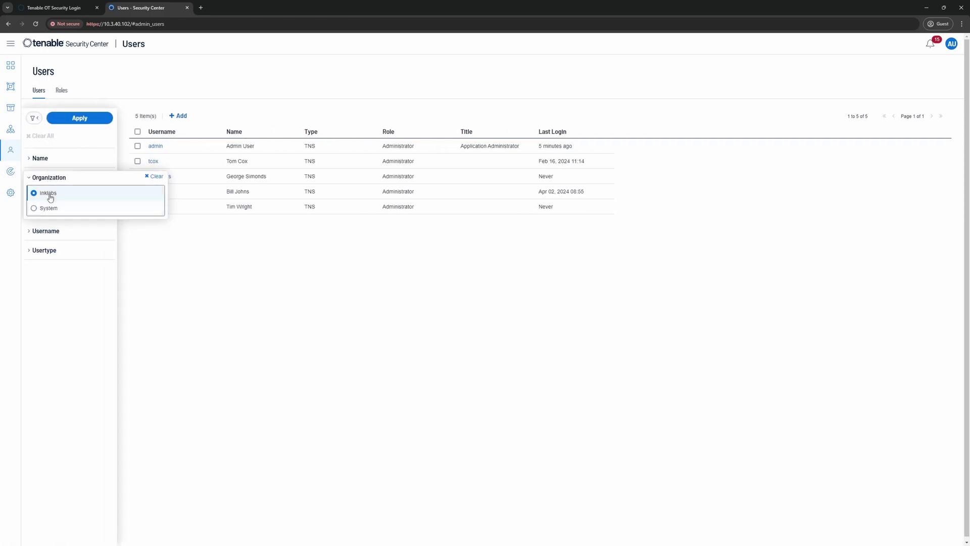
left_click(74, 121)
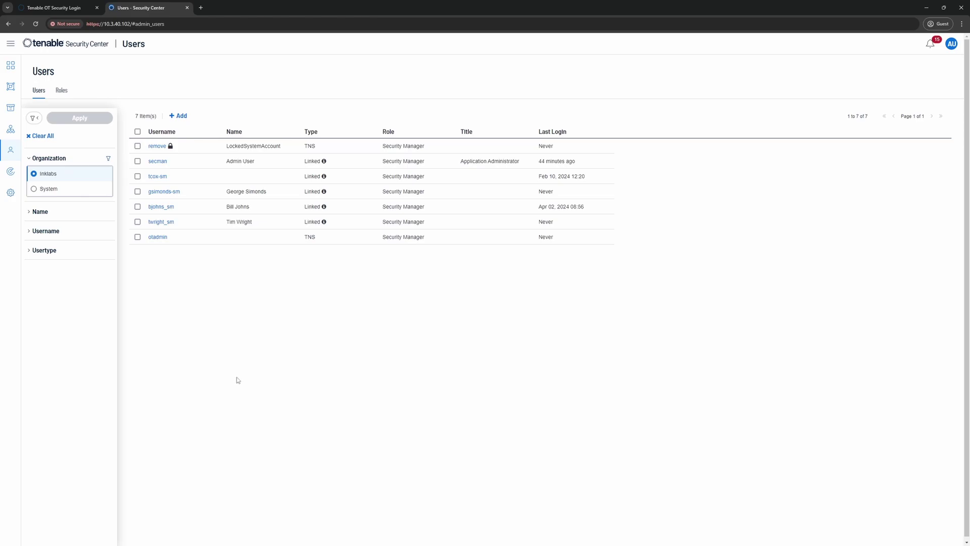
left_click(55, 9)
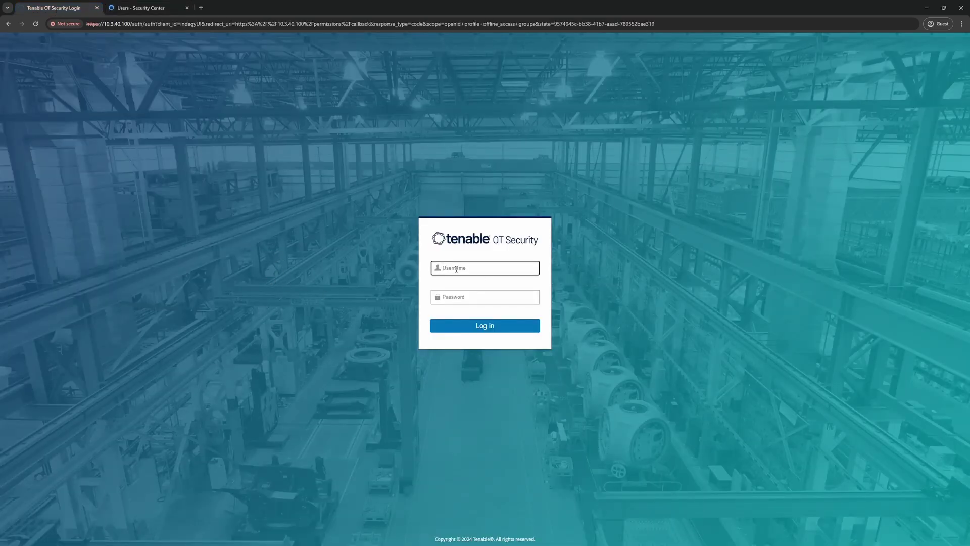
Log in to Tenable OT Security as admin with the account password.
type("admin")
key("Tab")
type("••••••••••••••")
key("Return")
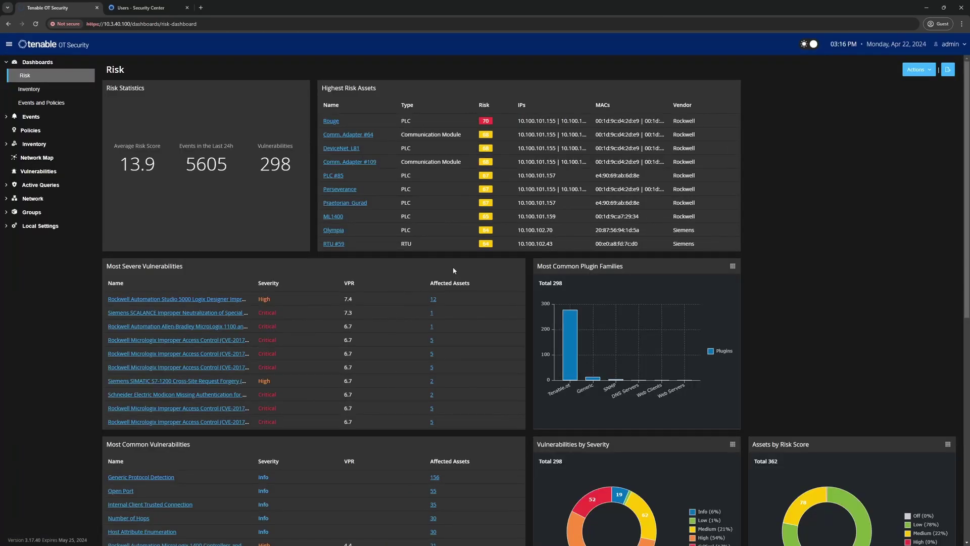
Go to Local Settings > Integrations and begin adding an integration module.
left_click(40, 225)
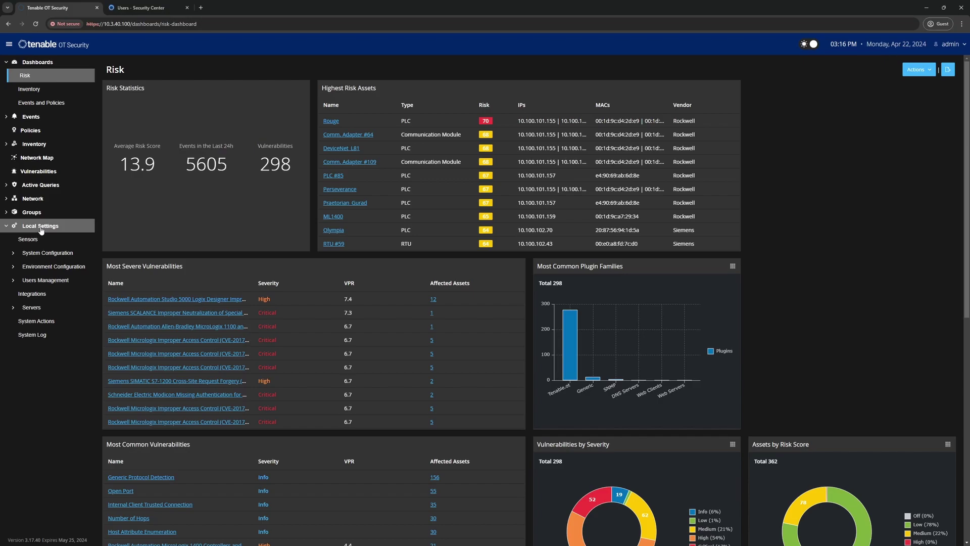
left_click(35, 295)
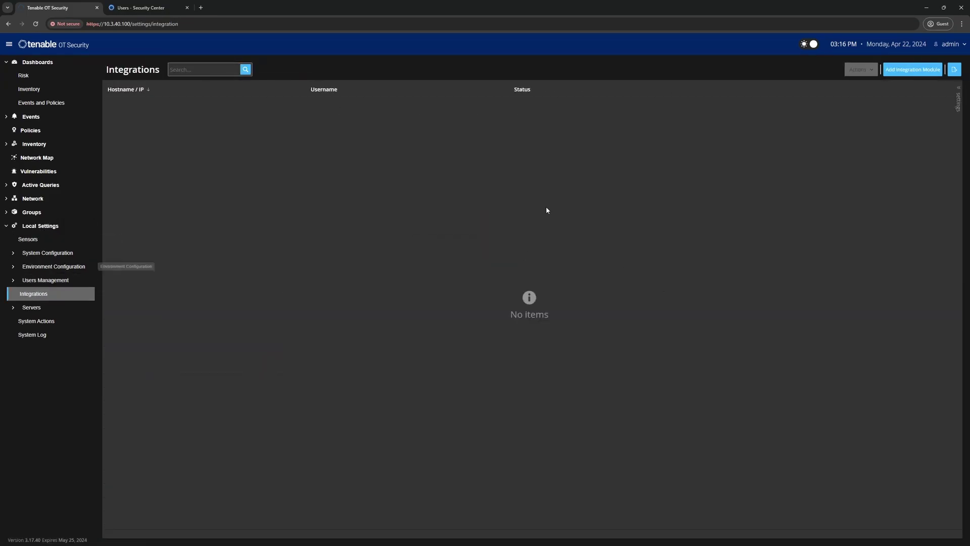
left_click(905, 73)
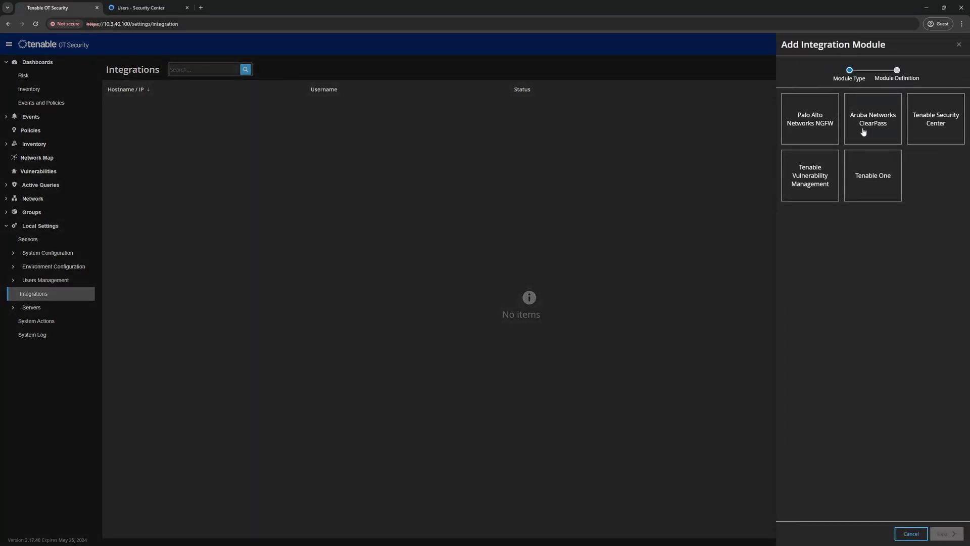
Choose Tenable Security Center and enter host 10.3.40.102, username otadmin and the password.
left_click(933, 130)
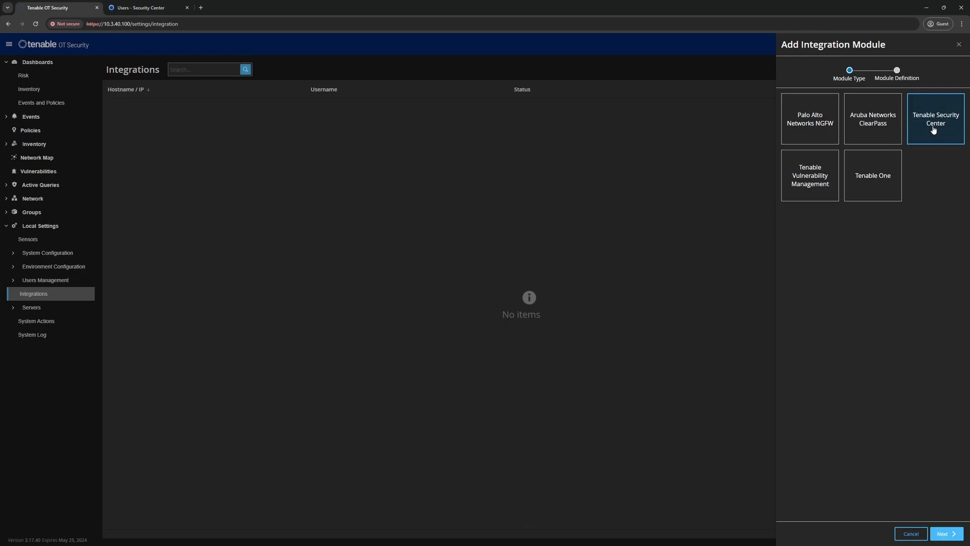
left_click(945, 533)
left_click(802, 132)
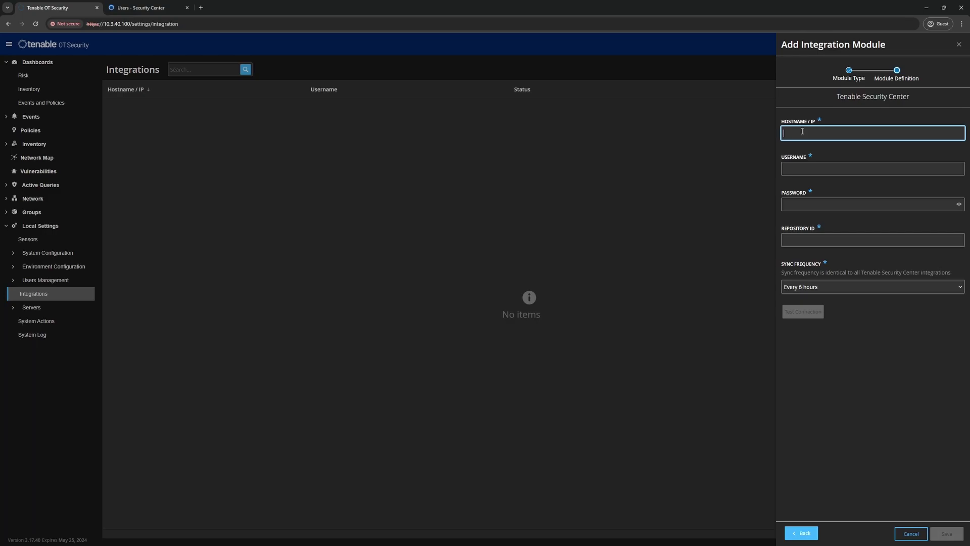
type("10.3.40.102")
left_click(799, 168)
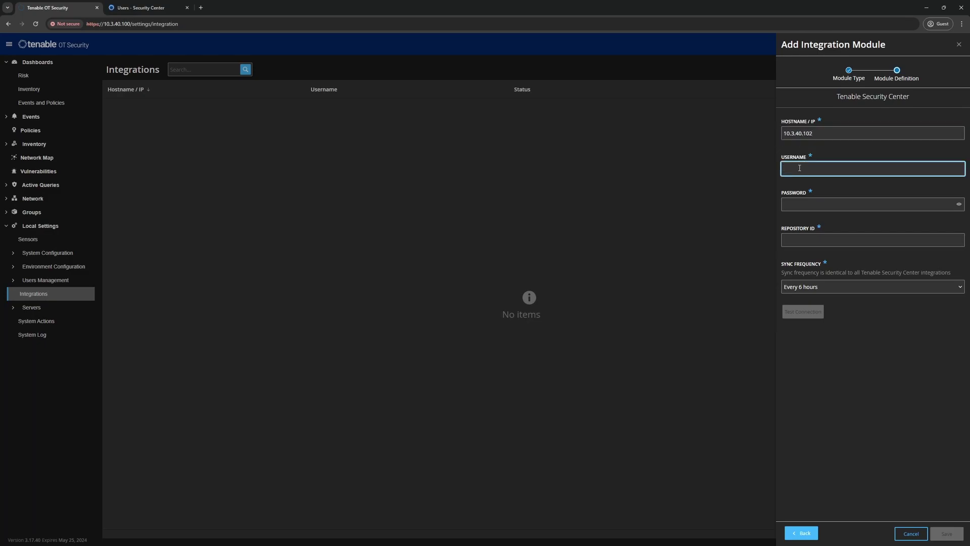
type("otadmin")
left_click(802, 204)
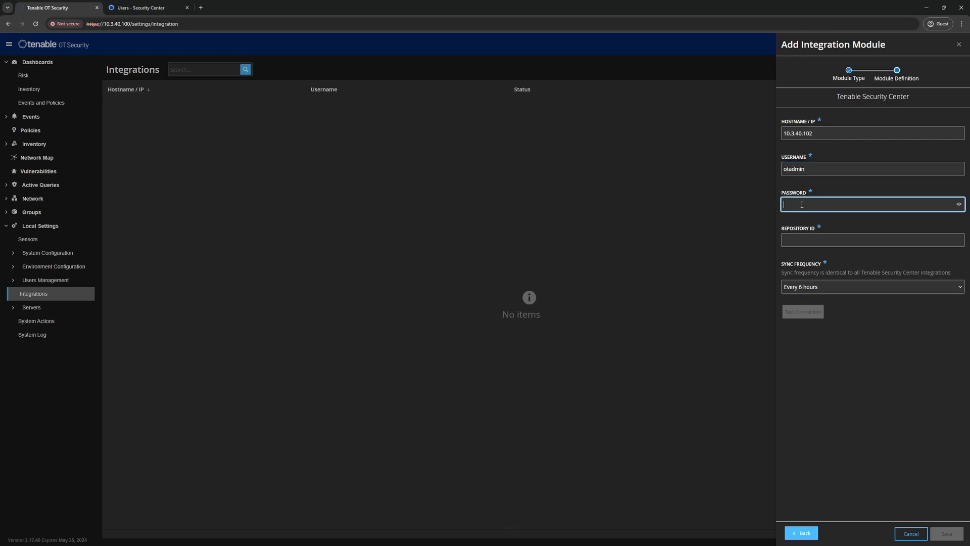
type("•••••••••••••")
Set repository ID 5 and sync frequency Every 1 hour, then test the connection.
left_click(801, 239)
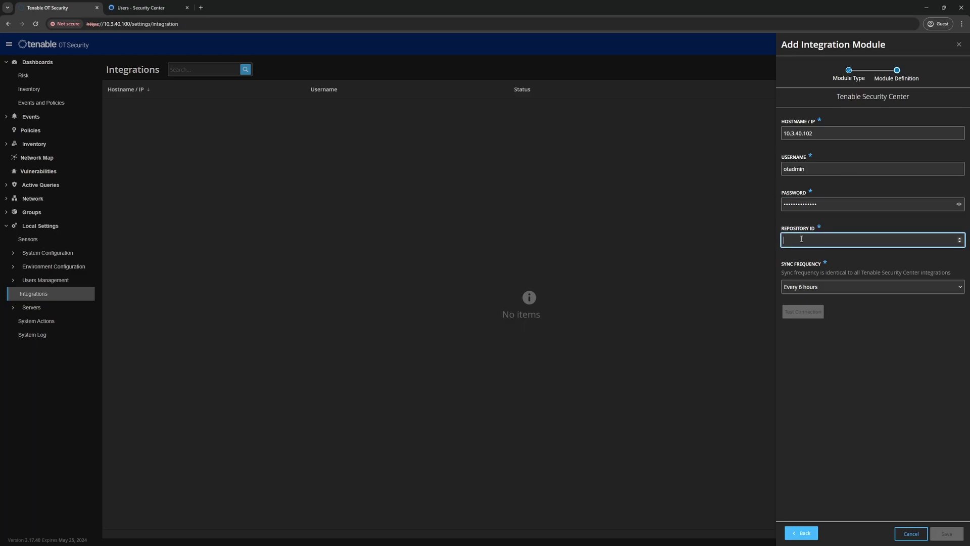
type("5")
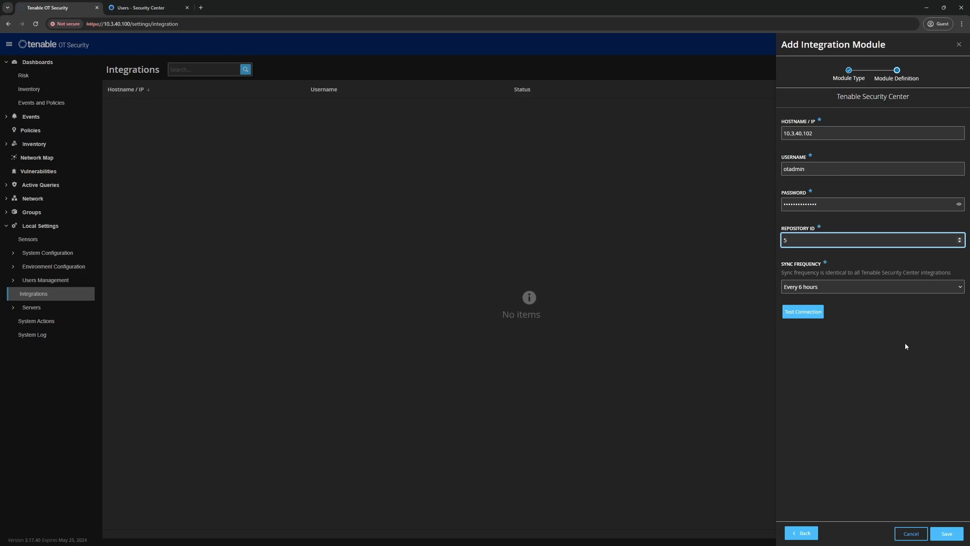
left_click(845, 292)
left_click(810, 301)
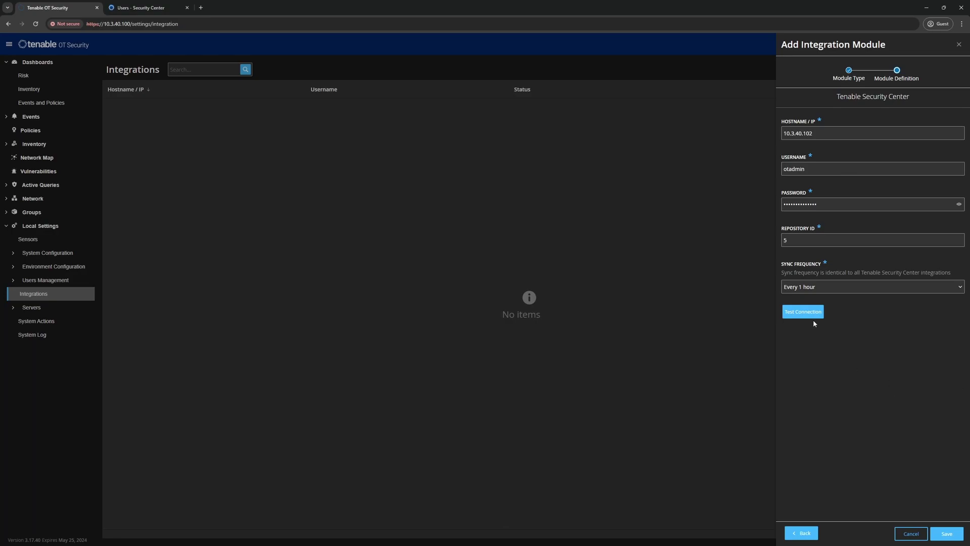
left_click(802, 312)
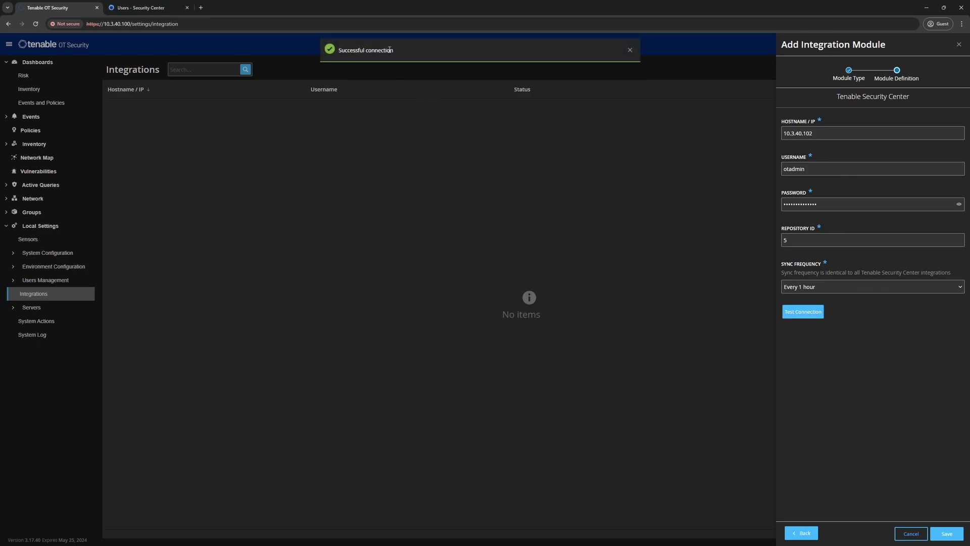
Save the Security Center integration and dismiss the confirmation messages.
left_click(951, 536)
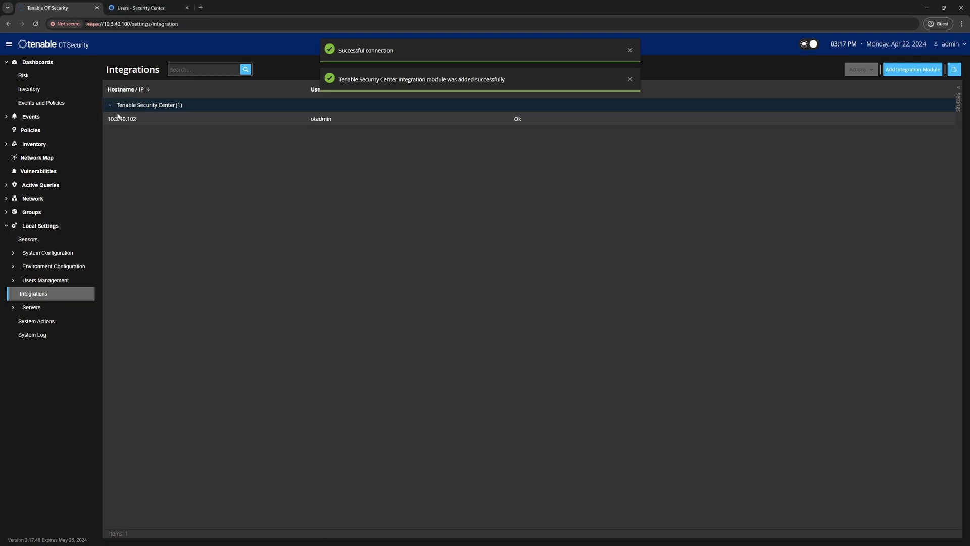
left_click(630, 51)
left_click(629, 51)
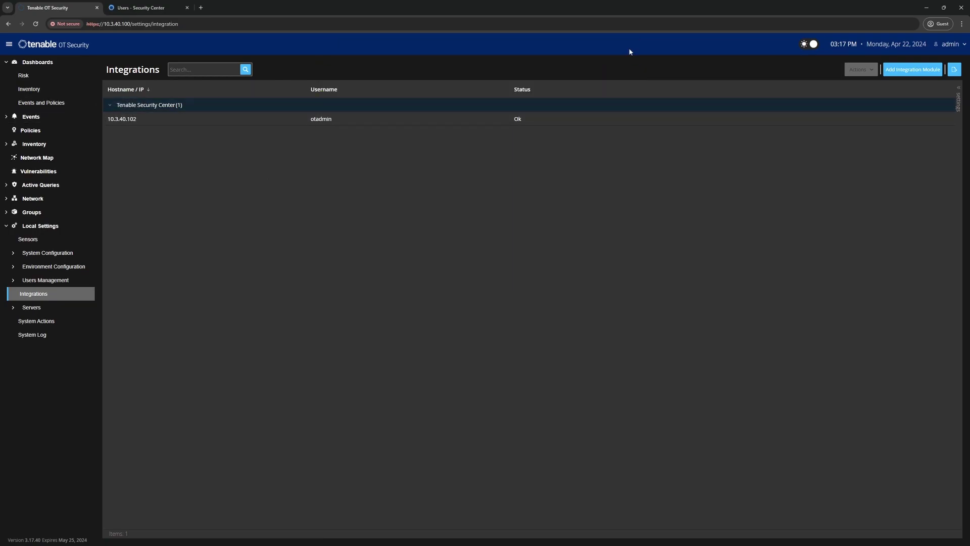
Run a Sync on the 10.3.40.102 integration from its Actions menu.
left_click(417, 123)
left_click(859, 70)
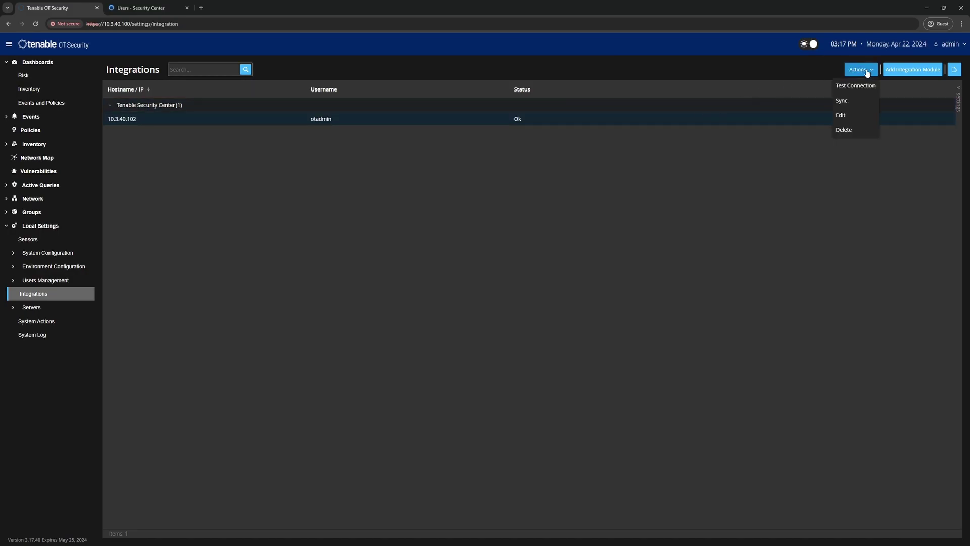
left_click(850, 104)
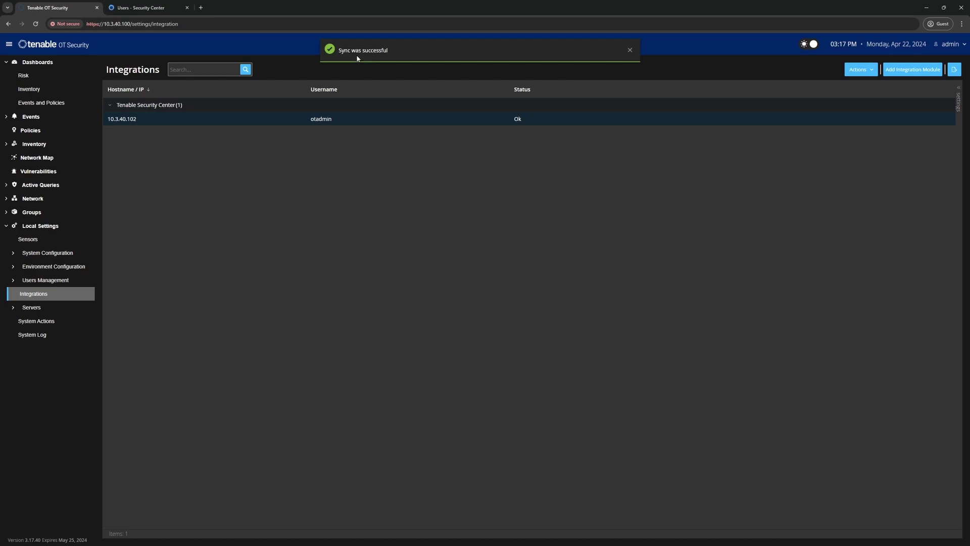
In Security Center, view Repositories, where ICS Data shows 2,082 vulnerabilities across 362 devices.
left_click(137, 8)
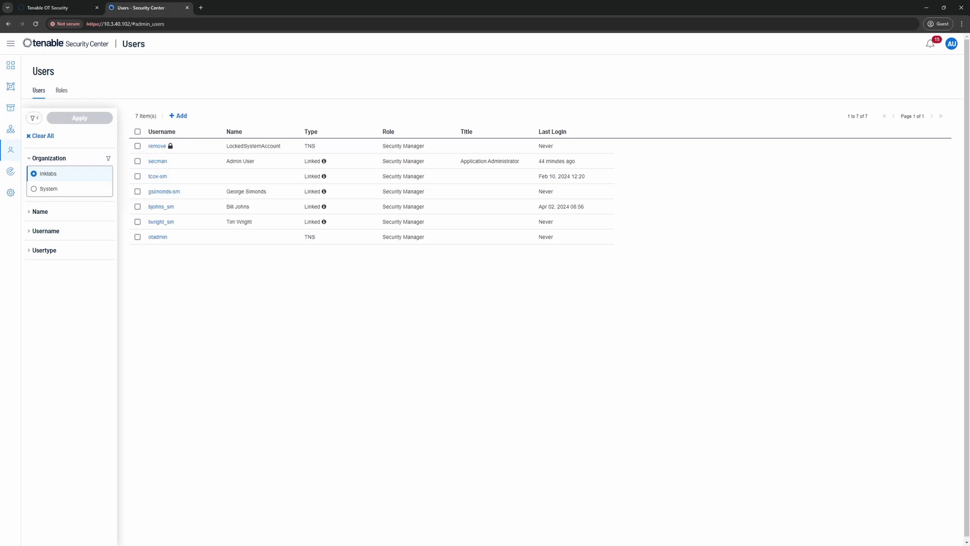
left_click(11, 111)
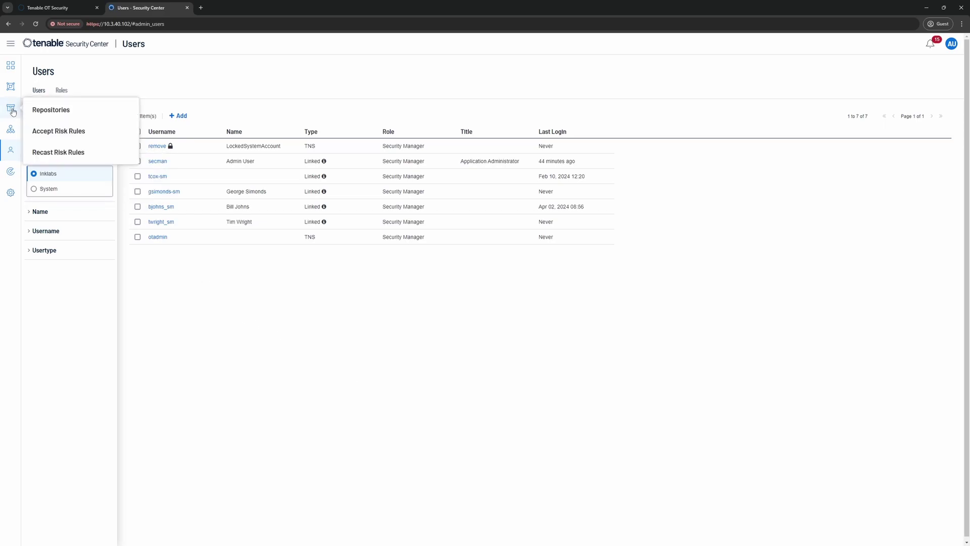
left_click(49, 109)
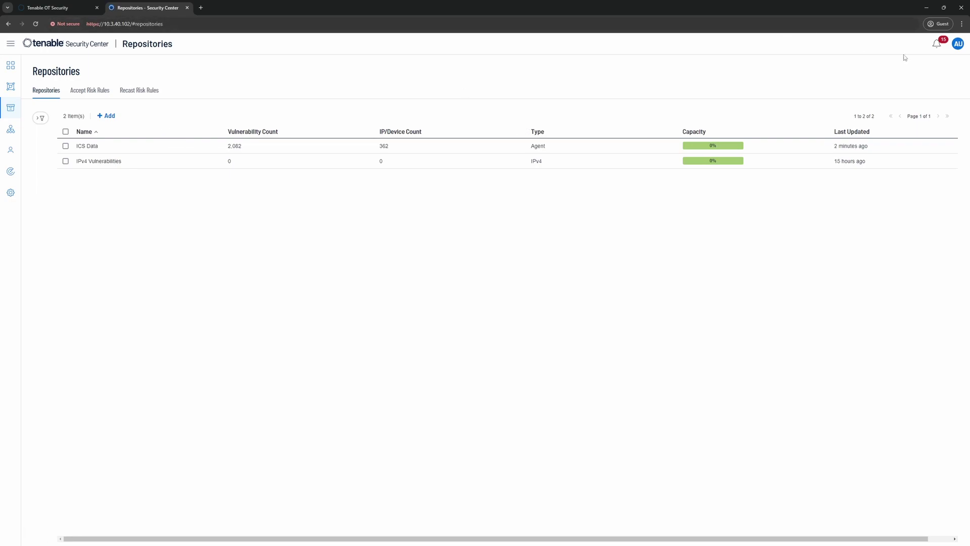
left_click(959, 47)
Switch to the linked organization user and browse the Getting Started with Tenable.ot dashboard.
left_click(909, 165)
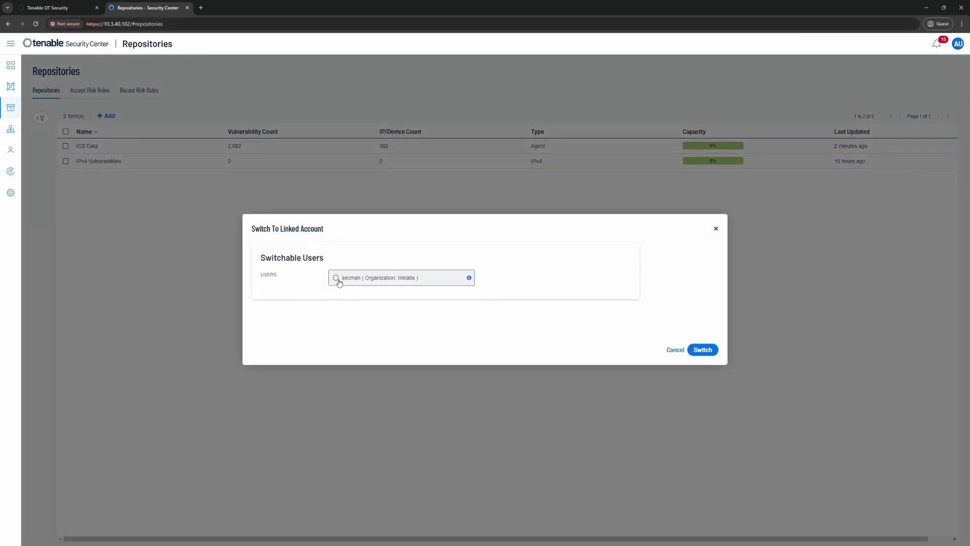
left_click(702, 350)
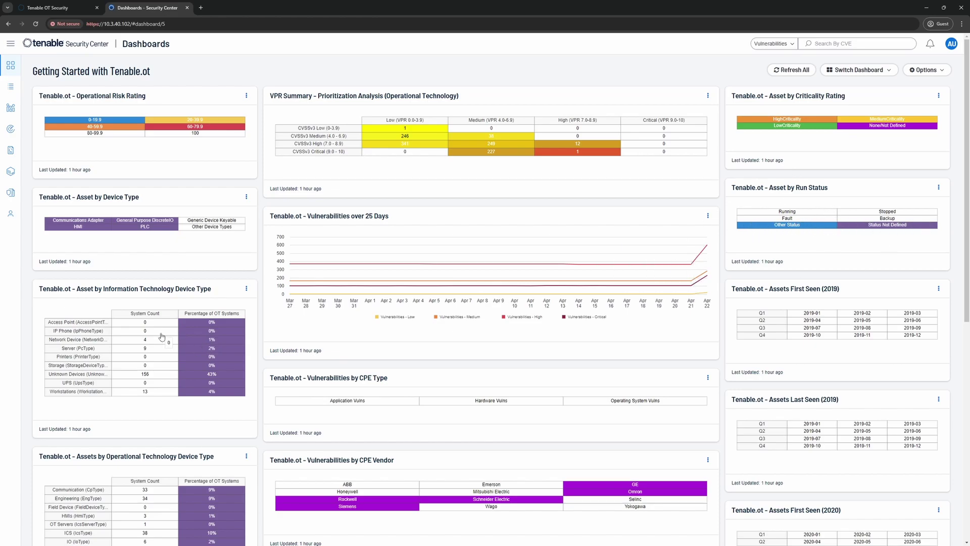
scroll(140, 346, "down", 1)
scroll(140, 346, "down", 2)
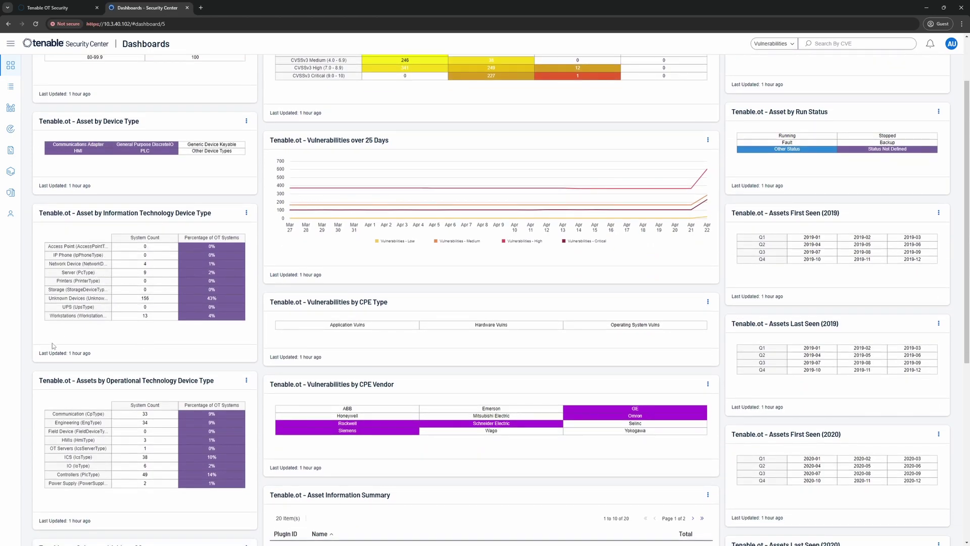
scroll(54, 346, "down", 3)
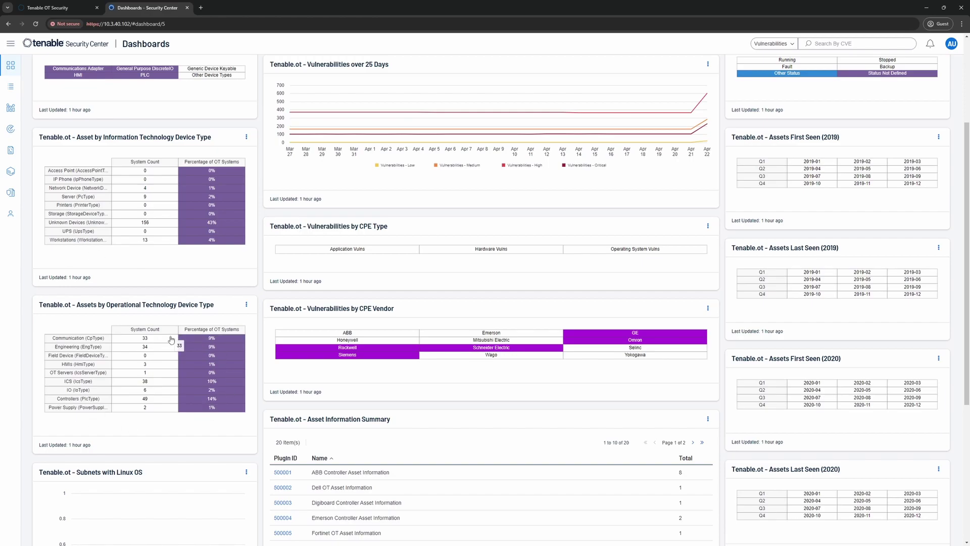
scroll(121, 286, "up", 2)
scroll(155, 278, "up", 4)
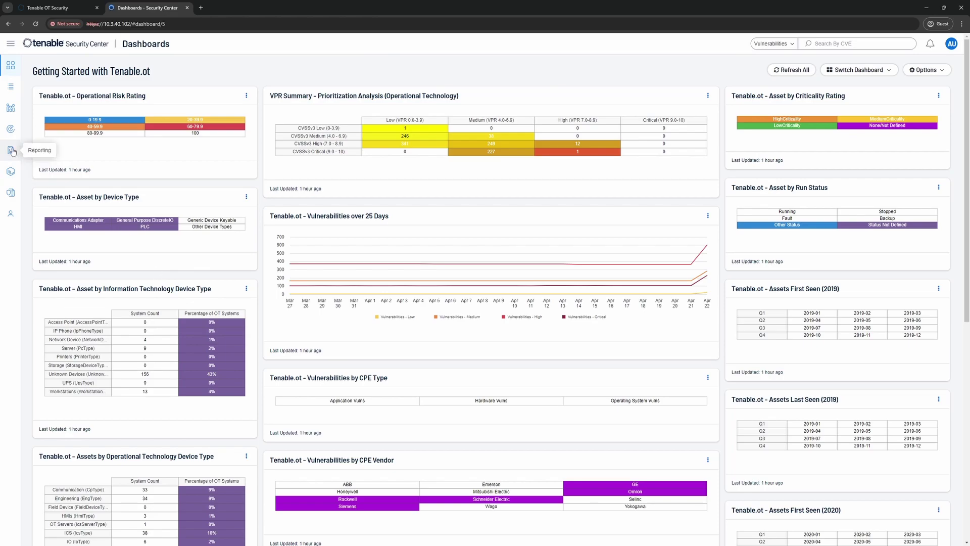
Search report templates for 'tenable' and add the Getting Started with Tenable.ot Executive Report.
mouse_move(12, 152)
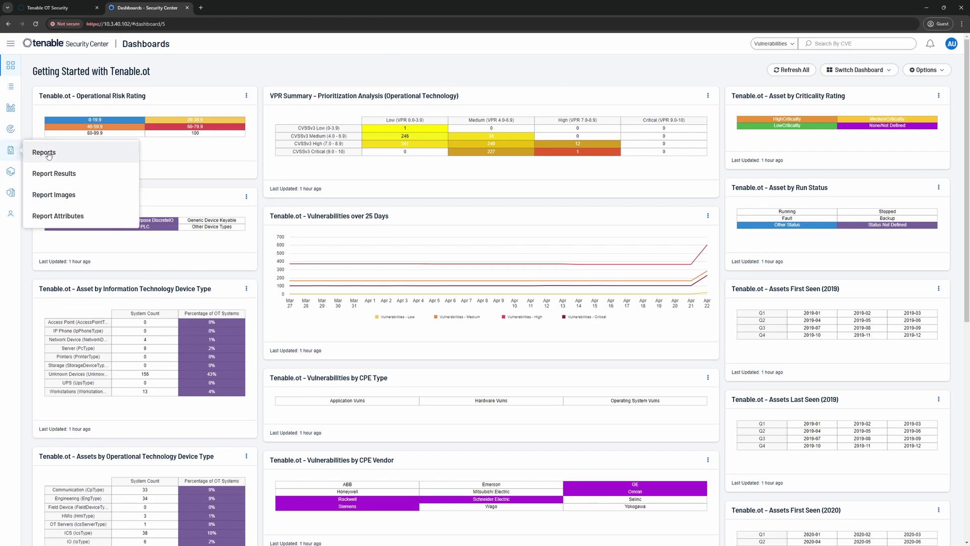
left_click(48, 154)
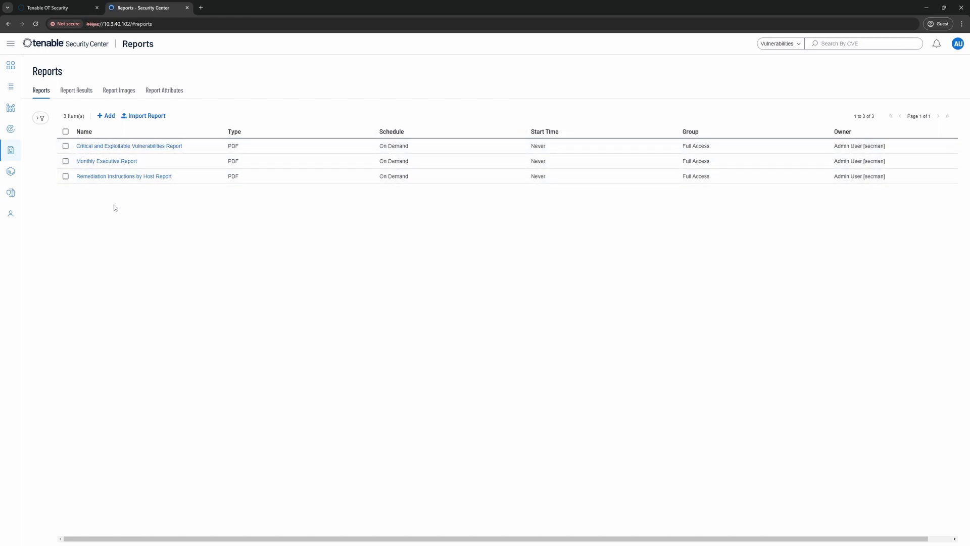
left_click(107, 115)
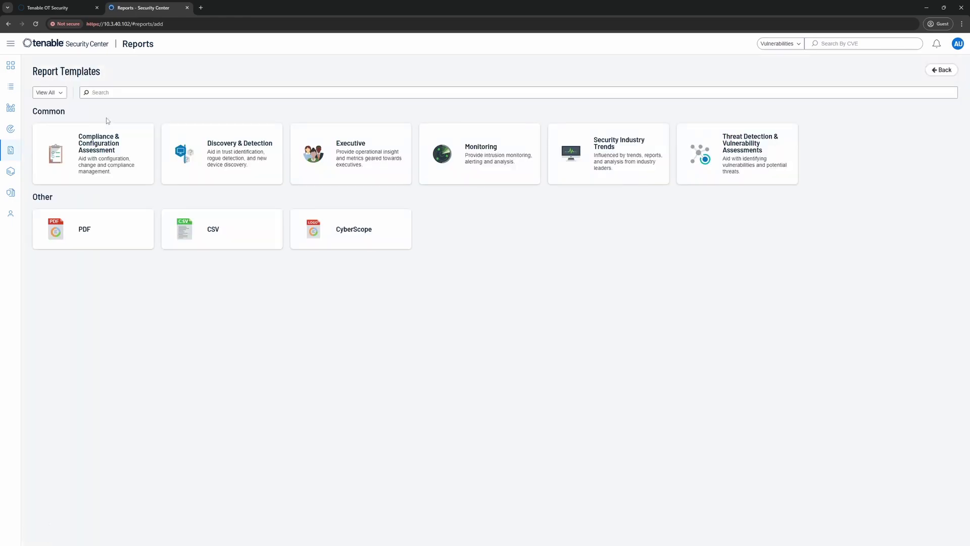
left_click(120, 94)
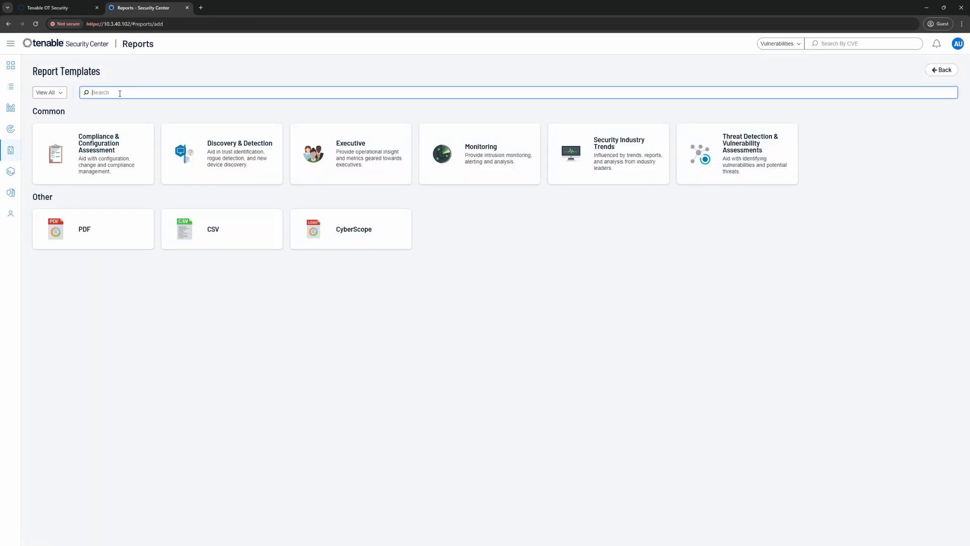
type("tenable ot")
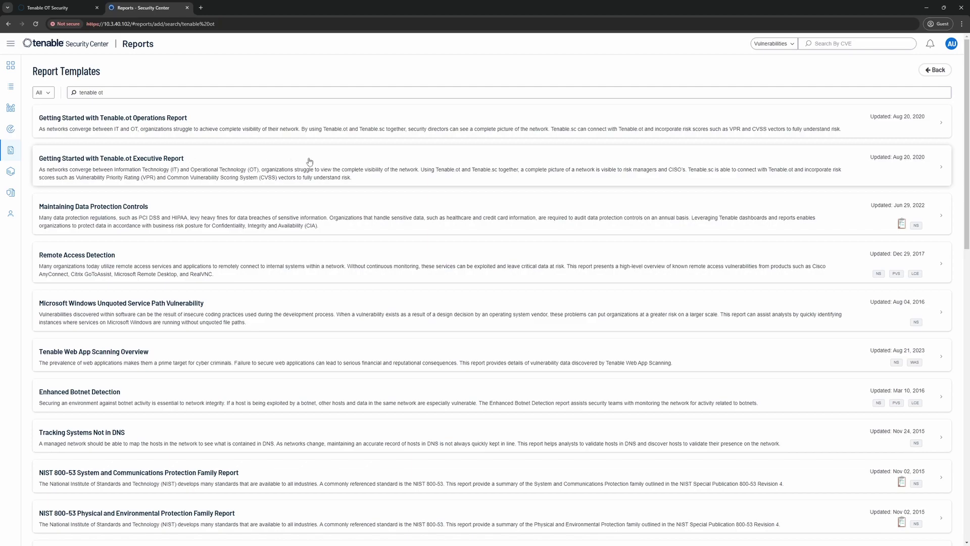
left_click(849, 175)
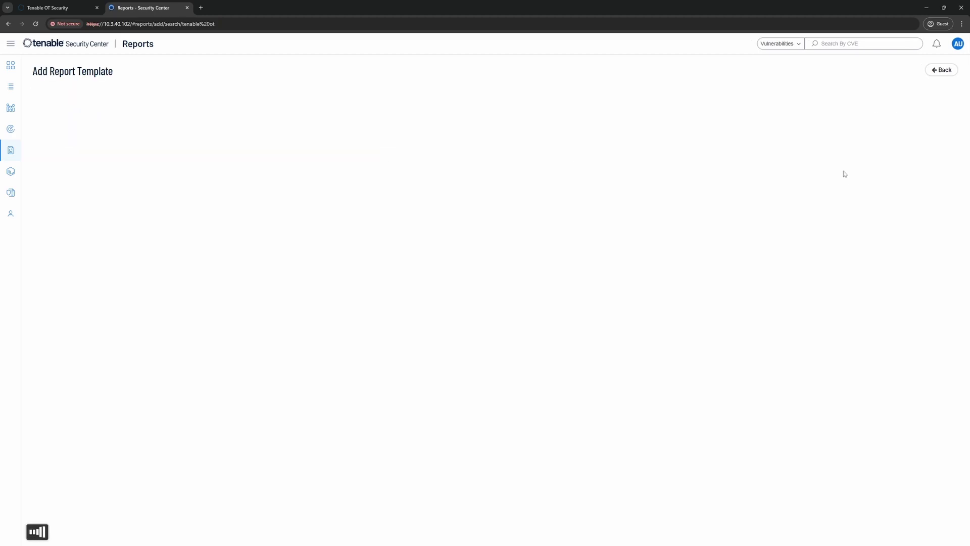
left_click(72, 353)
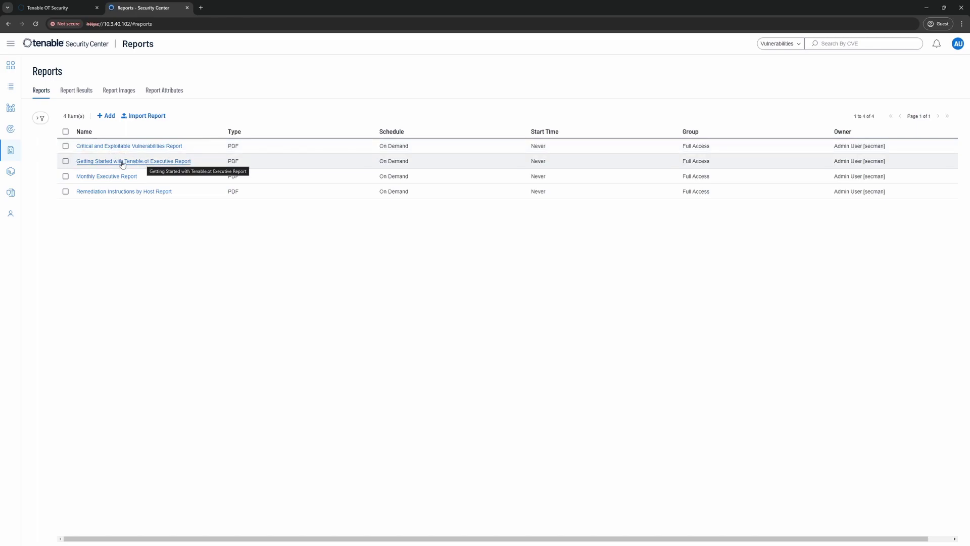
Launch the Getting Started with Tenable.ot Executive Report and view its Report Results.
left_click(65, 160)
left_click(137, 117)
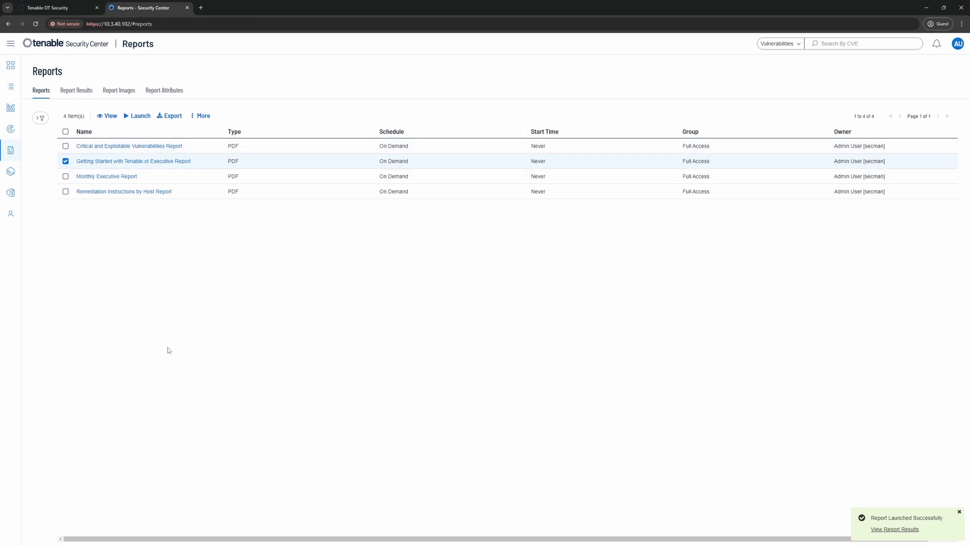
left_click(73, 91)
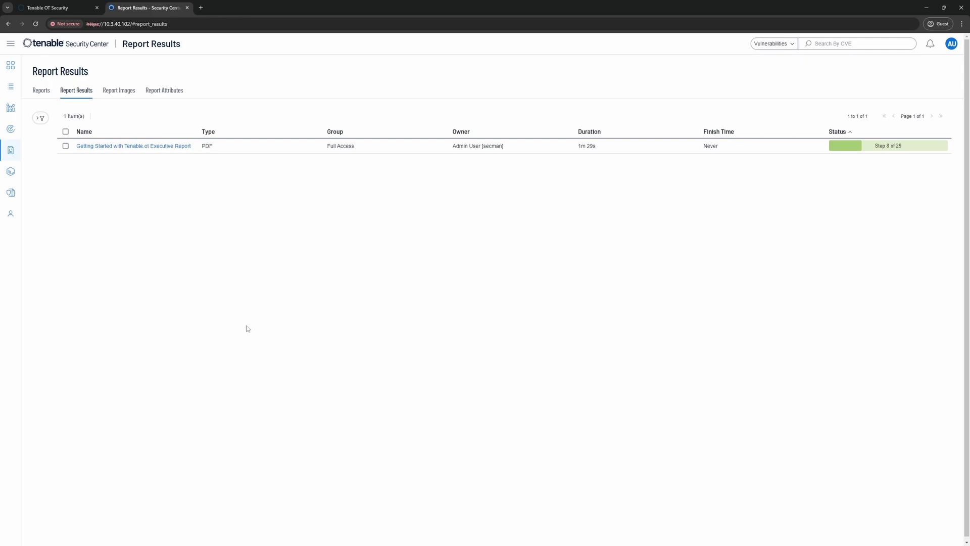
left_click(10, 108)
Show vulnerability analysis in the Vulnerability Summary view with the filter panel collapsed.
left_click(53, 111)
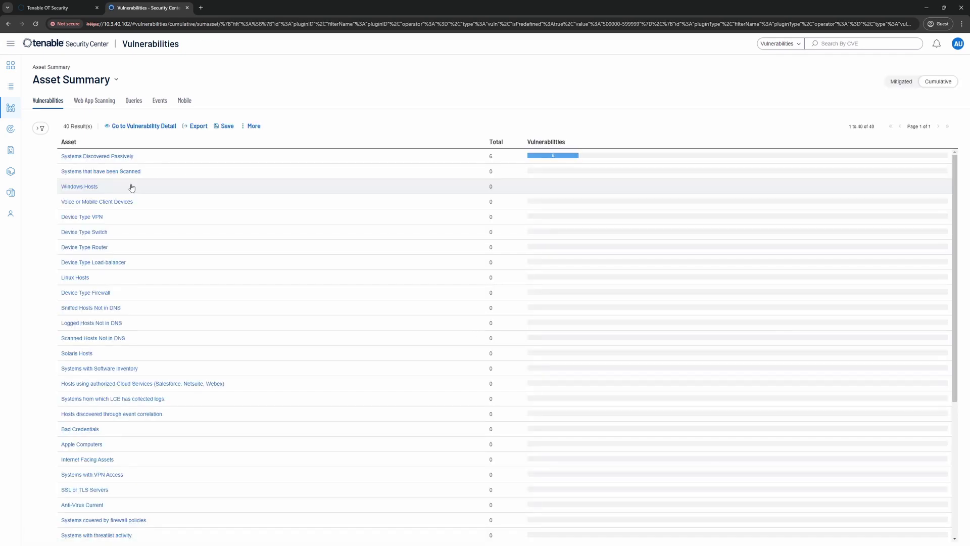
left_click(114, 81)
scroll(84, 273, "down", 5)
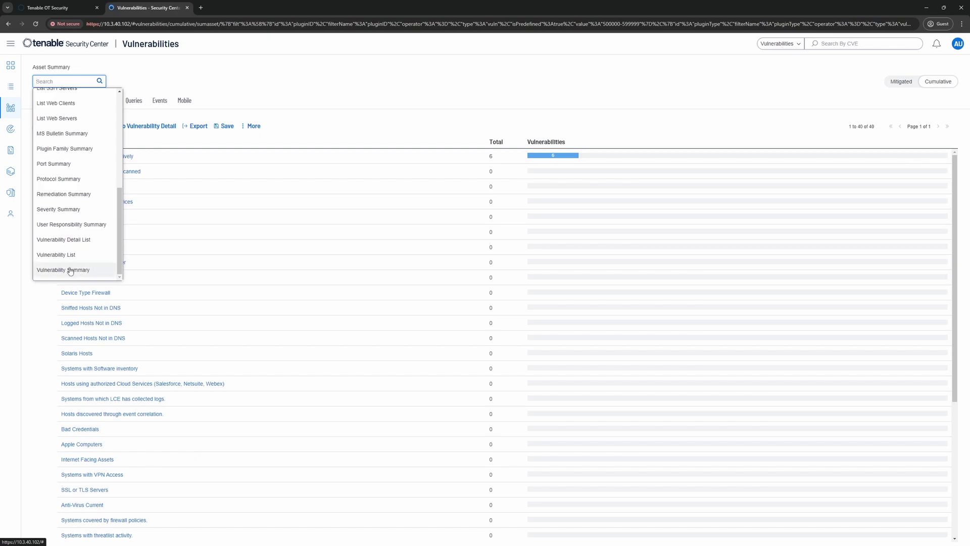
left_click(73, 271)
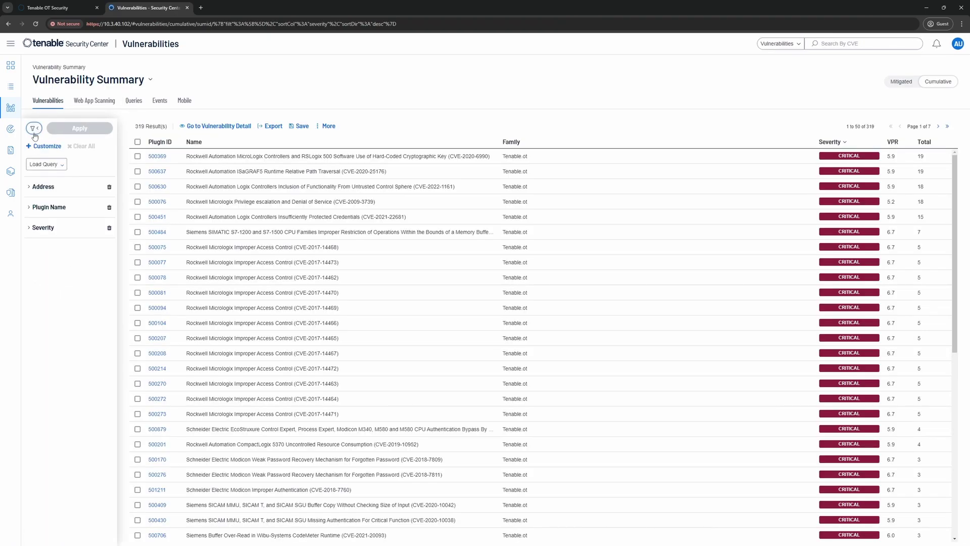
left_click(33, 126)
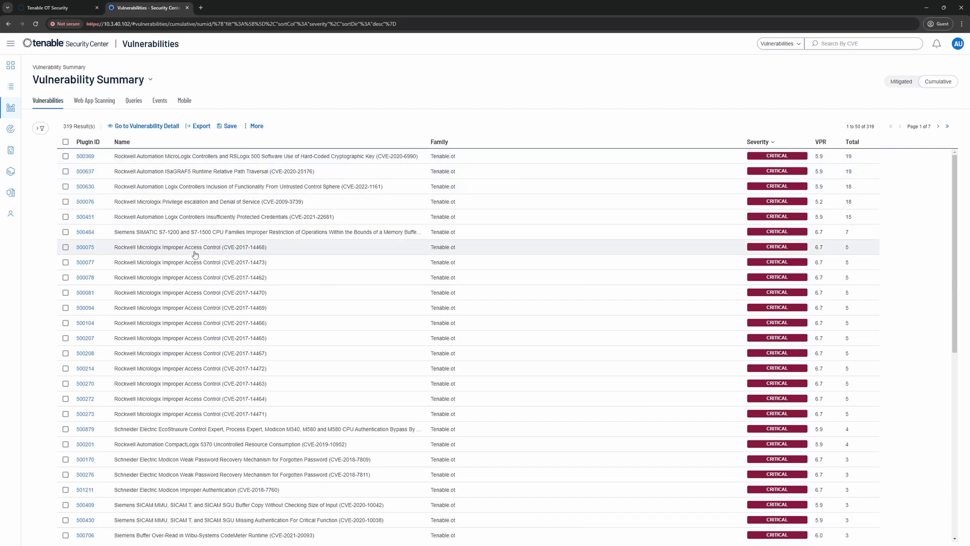
Drill into plugin 500369, the MicroLogix hard-coded key issue, listing its 19 results.
scroll(184, 286, "down", 3)
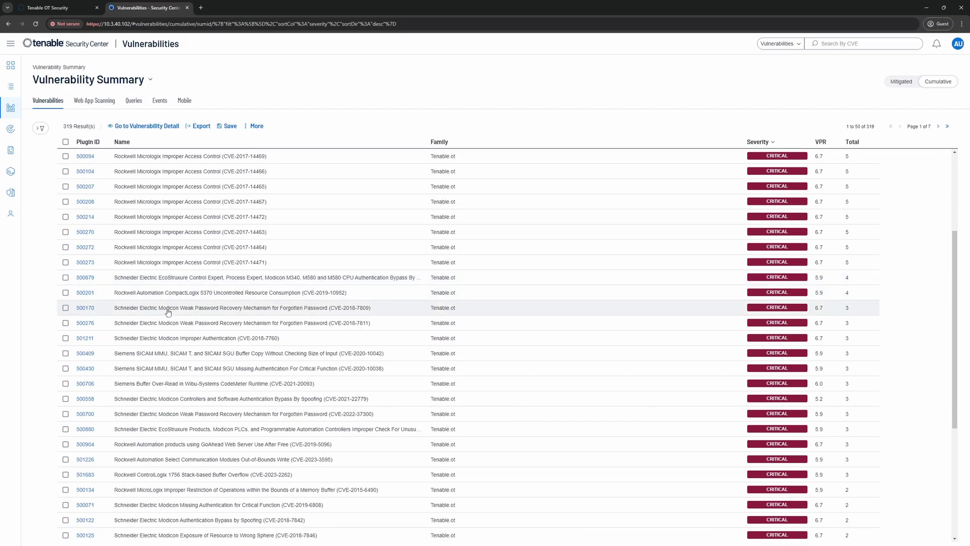
scroll(154, 286, "up", 3)
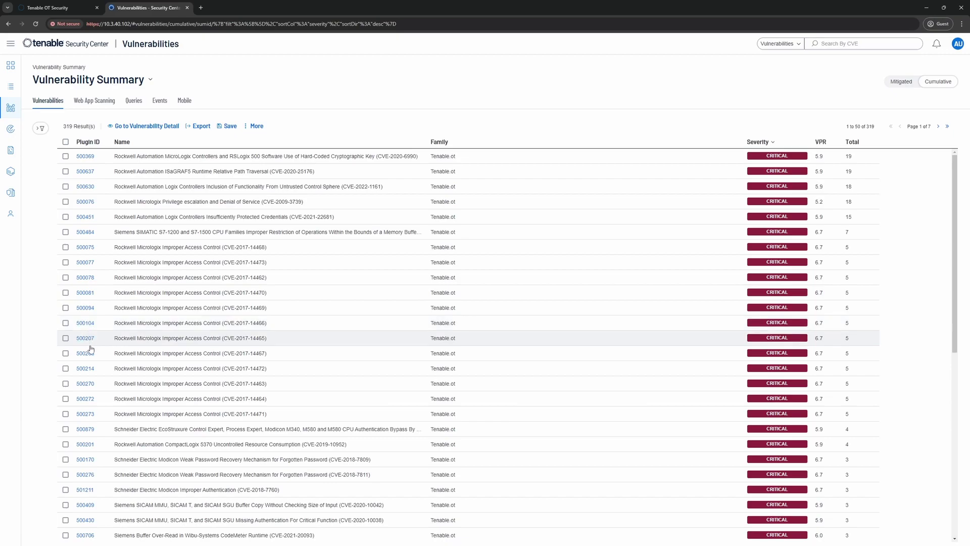
scroll(89, 349, "down", 3)
scroll(90, 351, "down", 5)
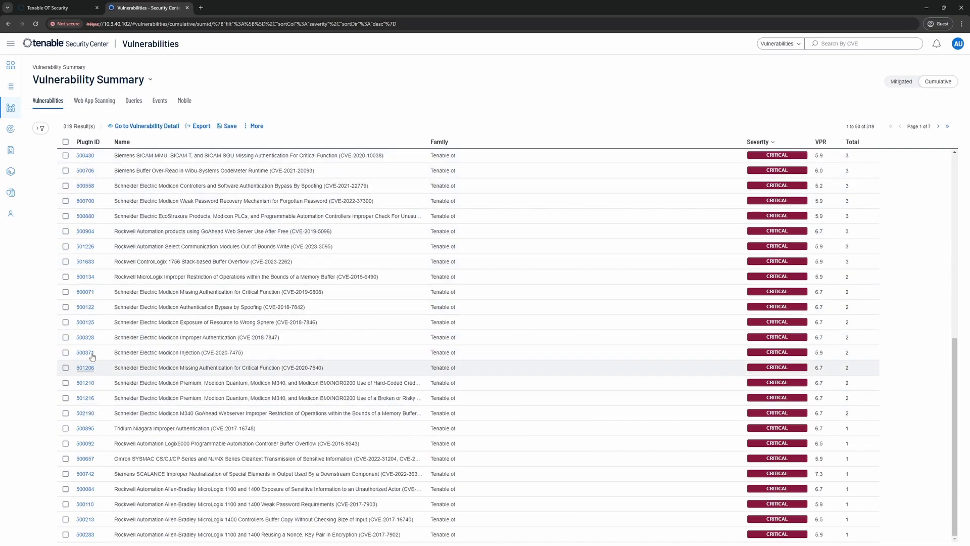
scroll(225, 349, "up", 7)
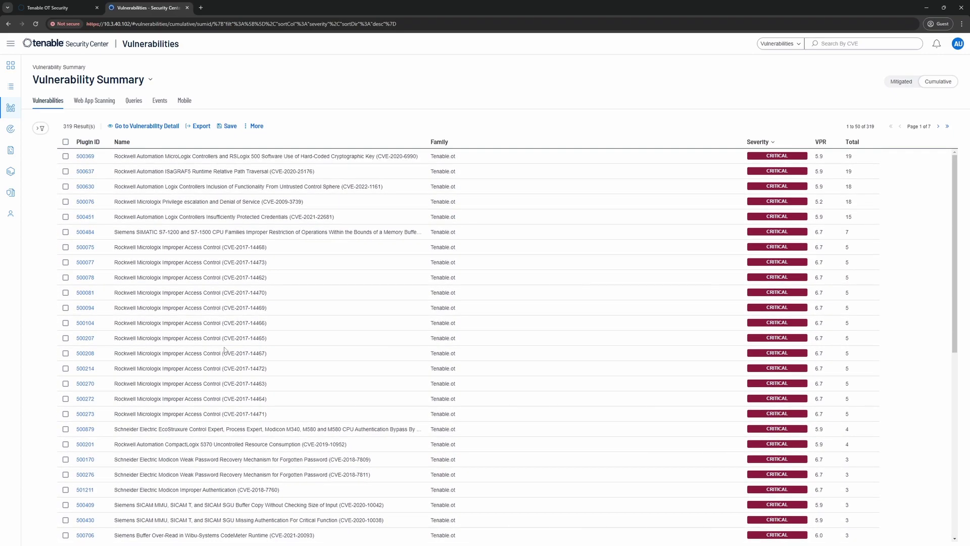
left_click(163, 157)
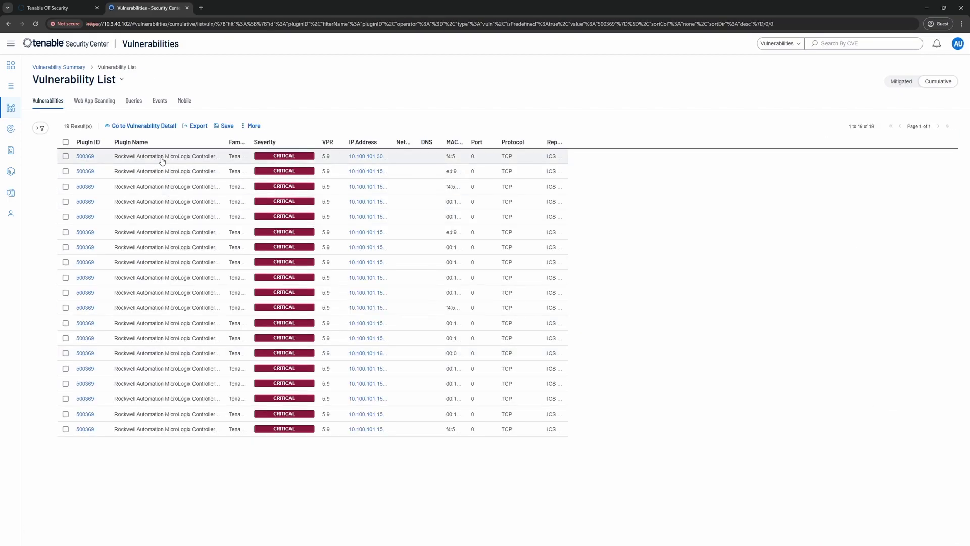
Review plugin 500369's detail and firmware output for host 10.100.101.30, then go back.
left_click(161, 159)
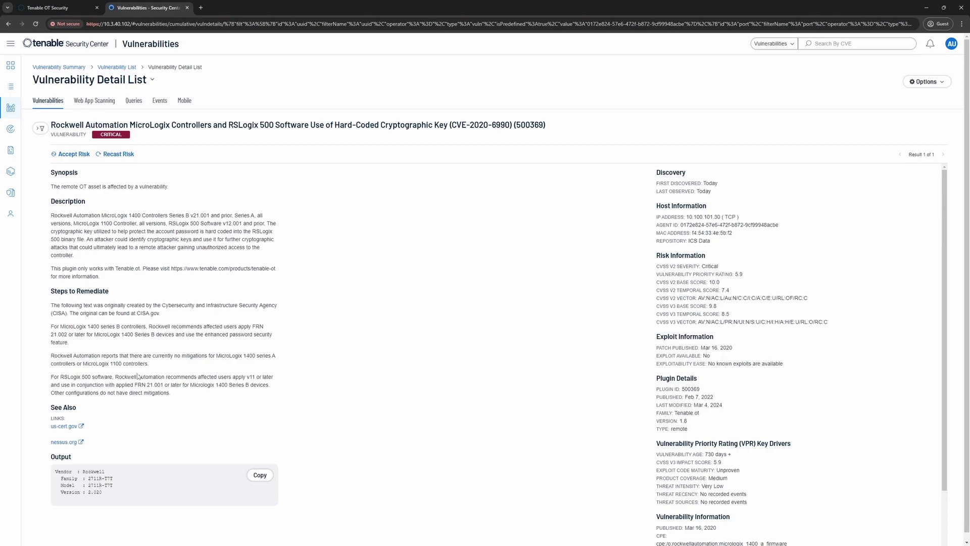
scroll(137, 374, "down", 1)
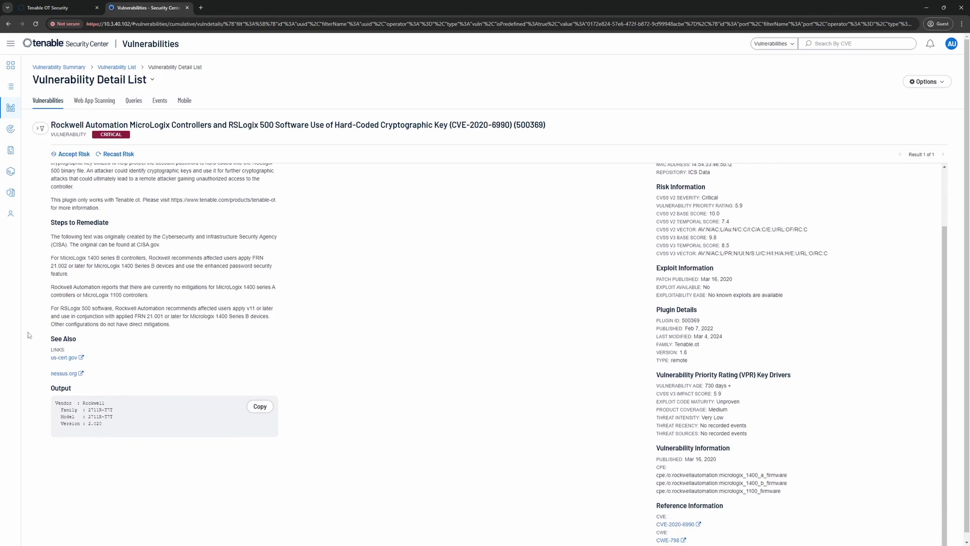
left_click_drag(110, 426, 58, 404)
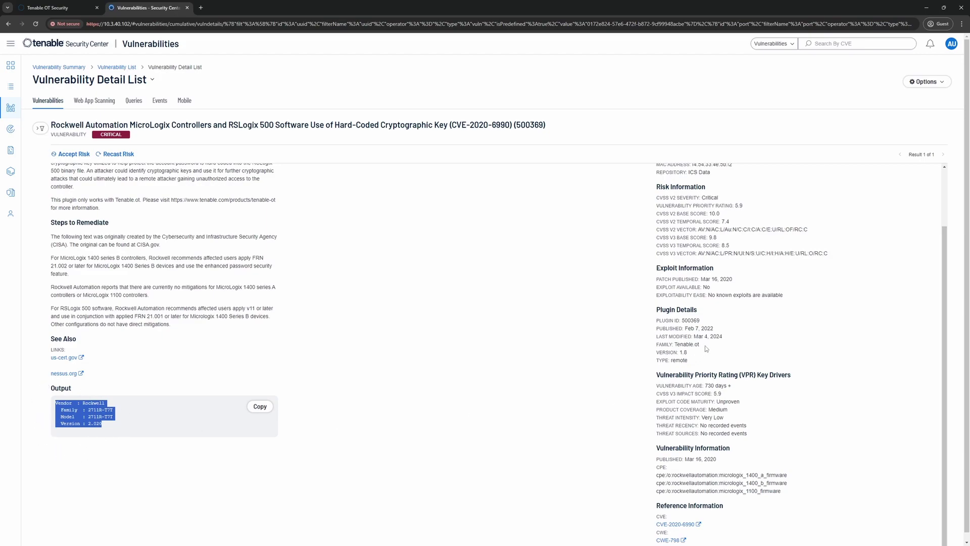
scroll(756, 318, "up", 2)
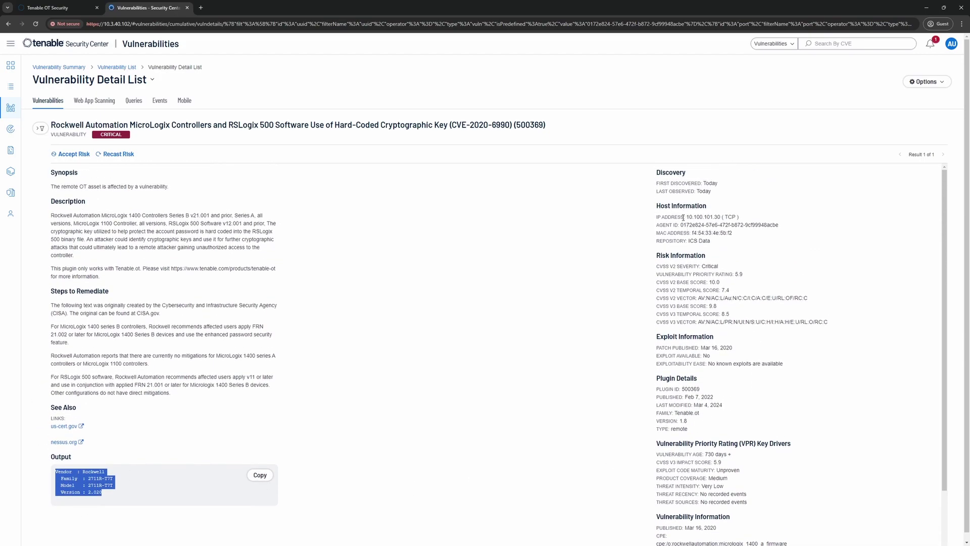
scroll(686, 301, "down", 2)
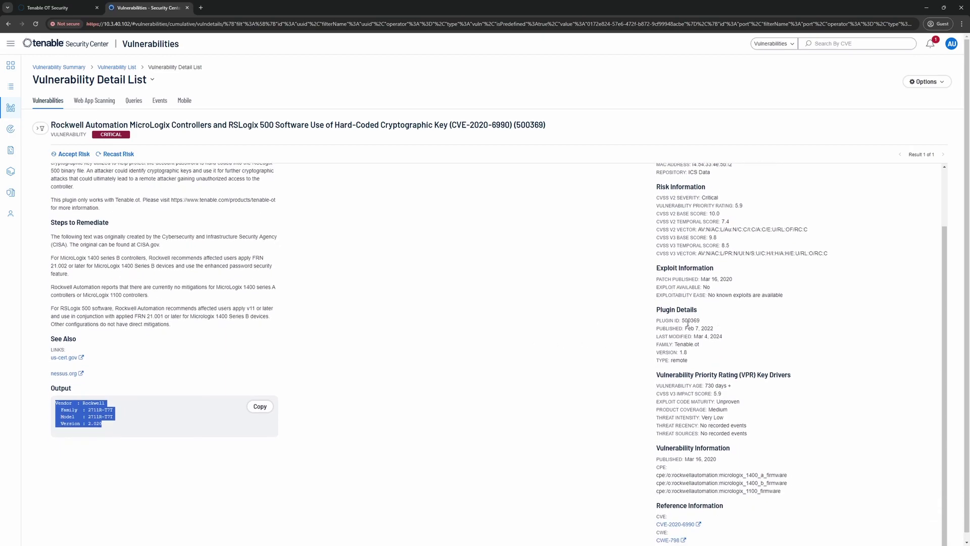
scroll(721, 371, "down", 1)
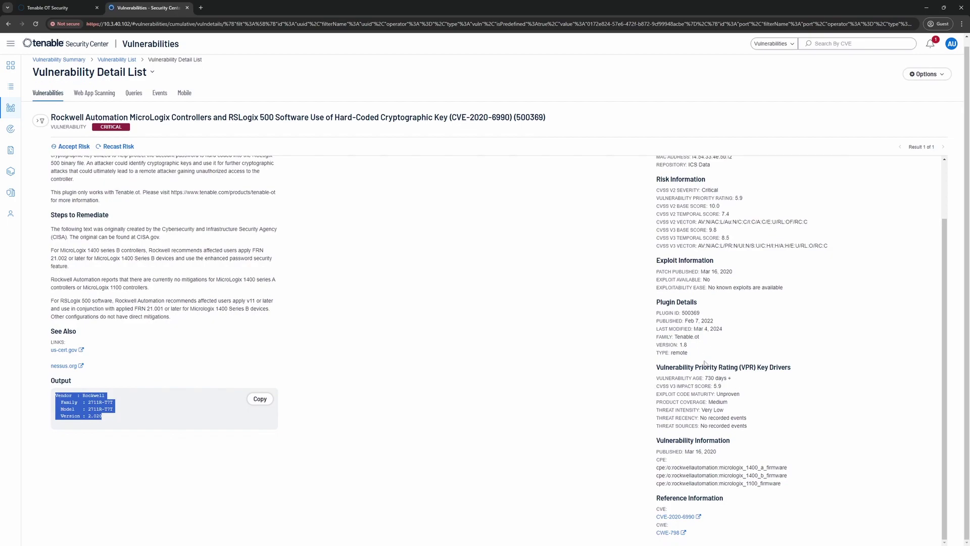
scroll(692, 418, "up", 2)
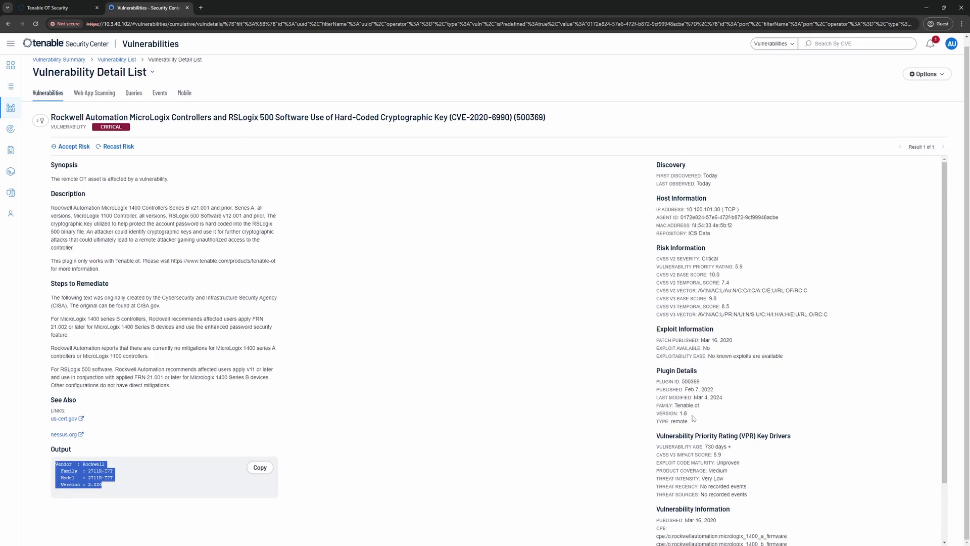
key("alt+Left")
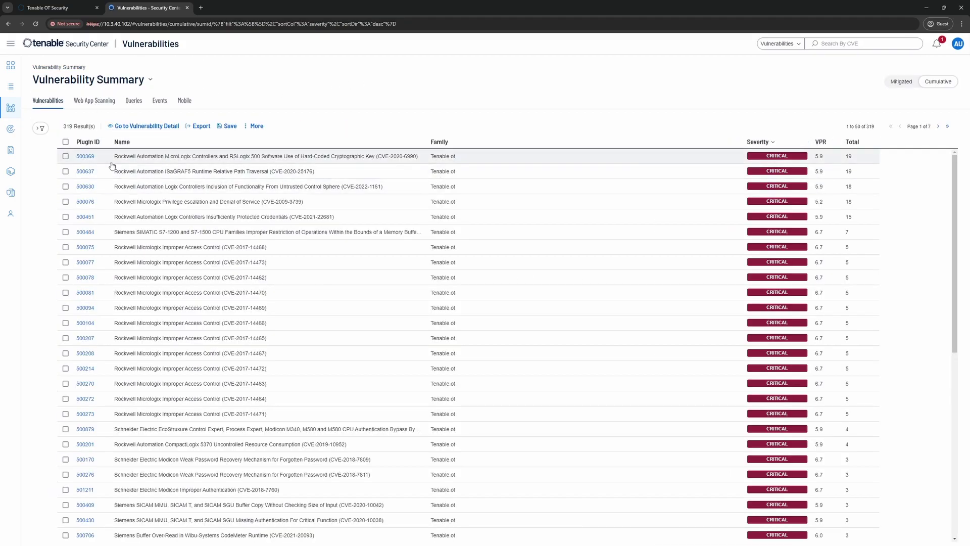
left_click(84, 143)
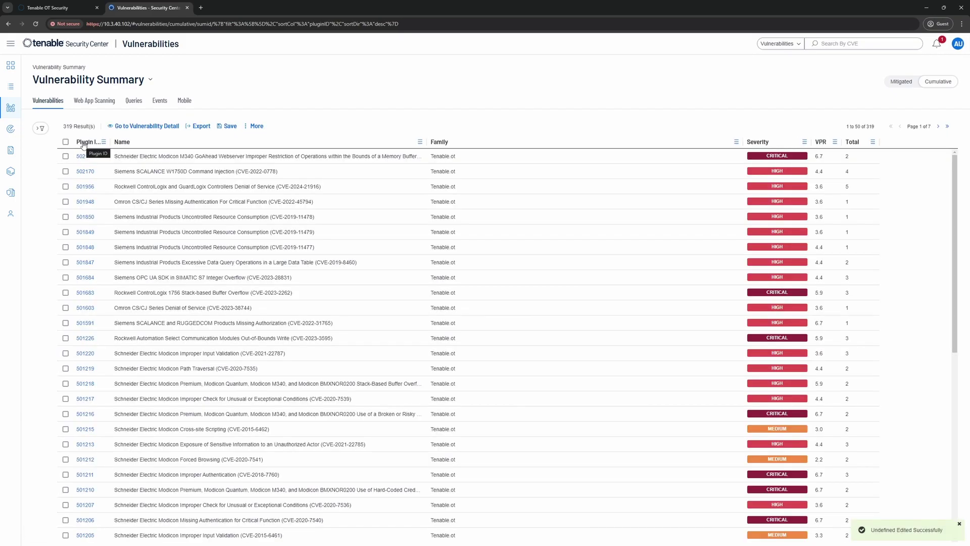
left_click(83, 144)
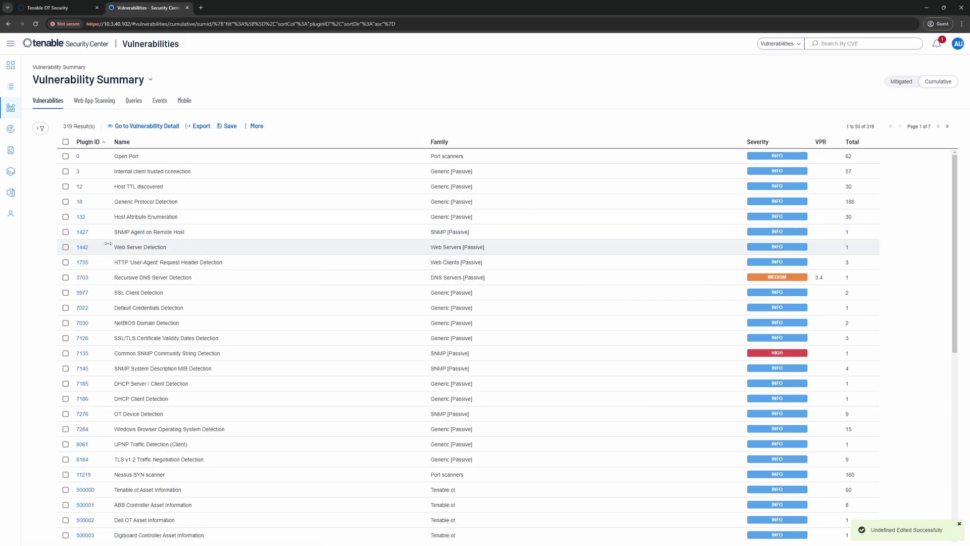
left_click(38, 131)
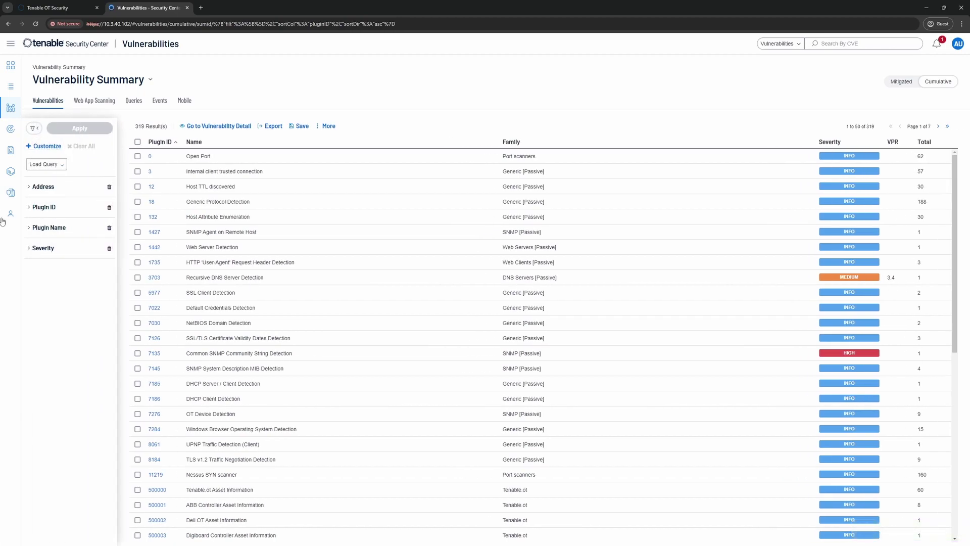
left_click(50, 208)
left_click(59, 221)
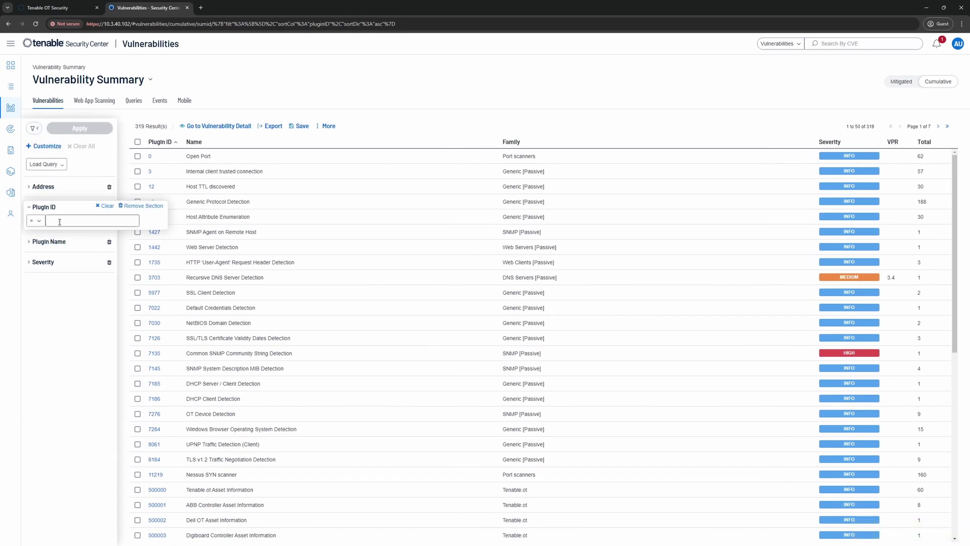
type("50000-599999")
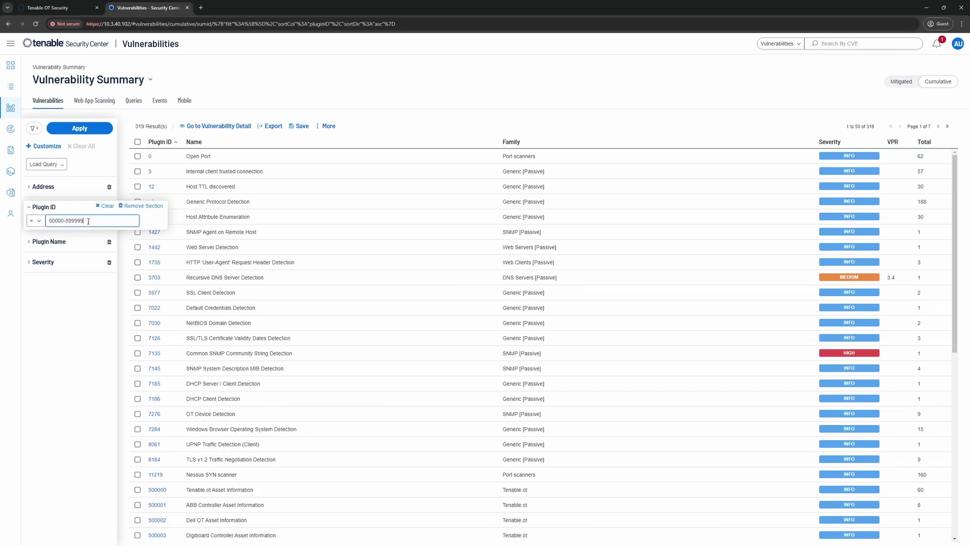
left_click(80, 130)
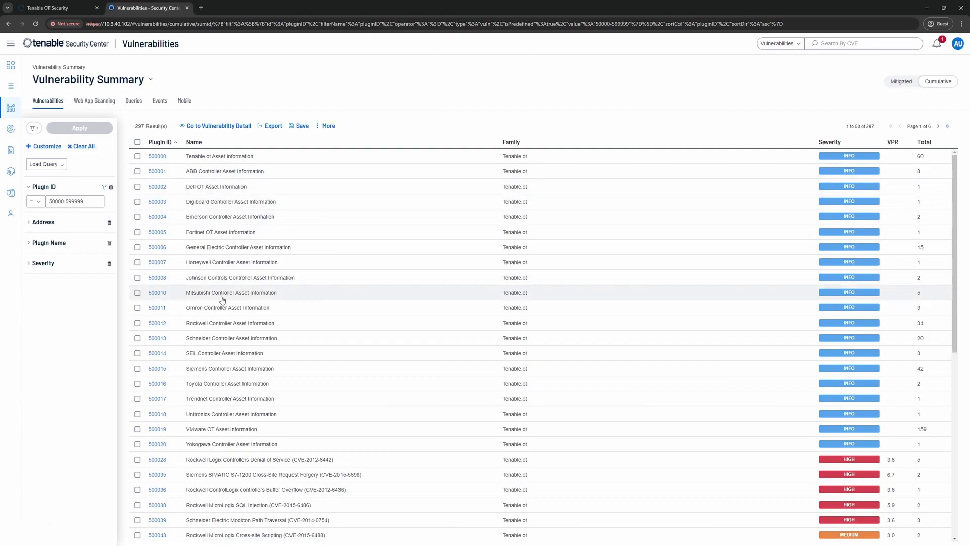
Find plugin 500012, Rockwell Controller Asset Information, and list its 34 INFO results.
scroll(222, 299, "down", 1)
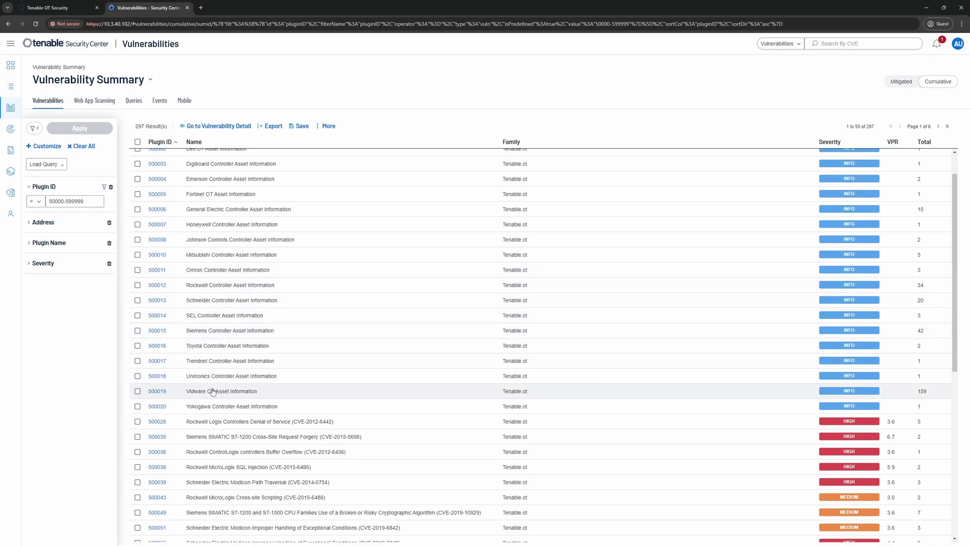
scroll(213, 391, "down", 1)
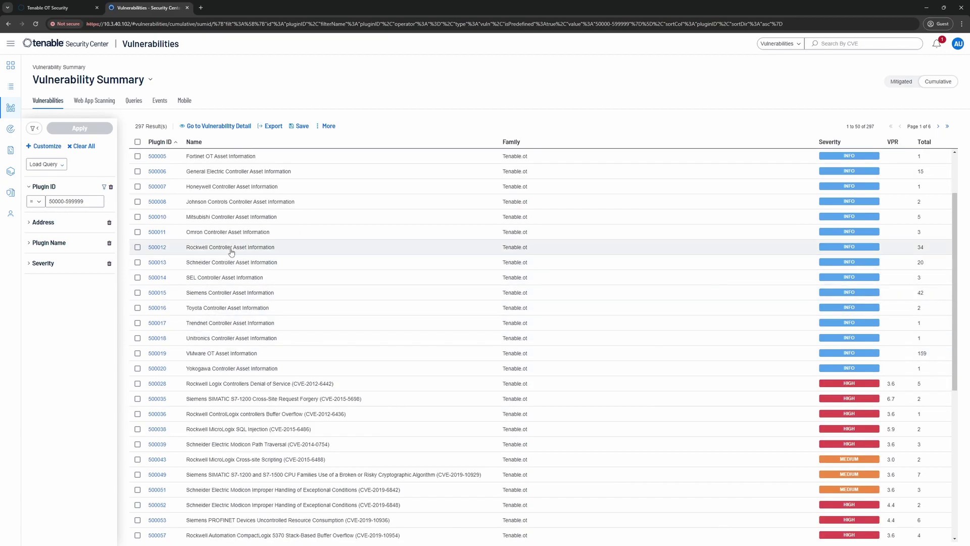
left_click(157, 247)
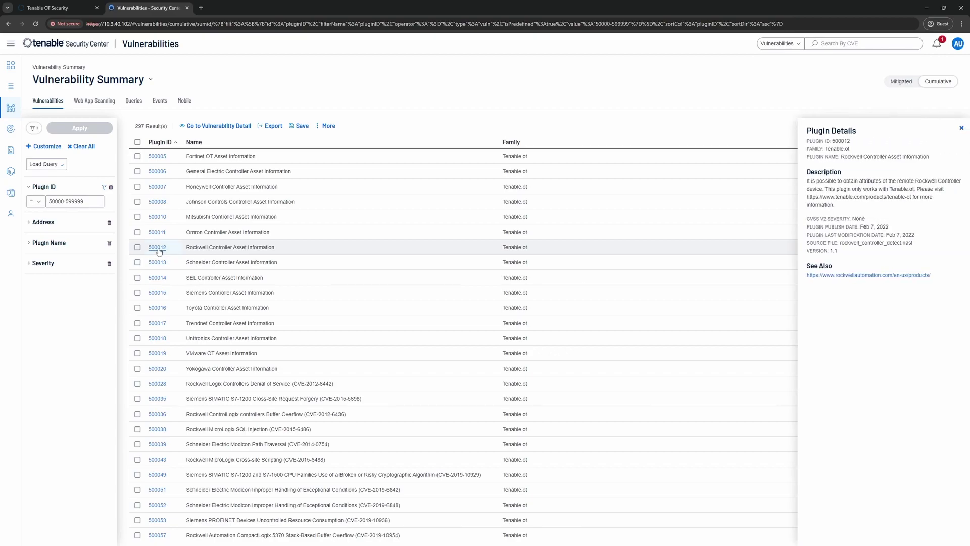
left_click(158, 248)
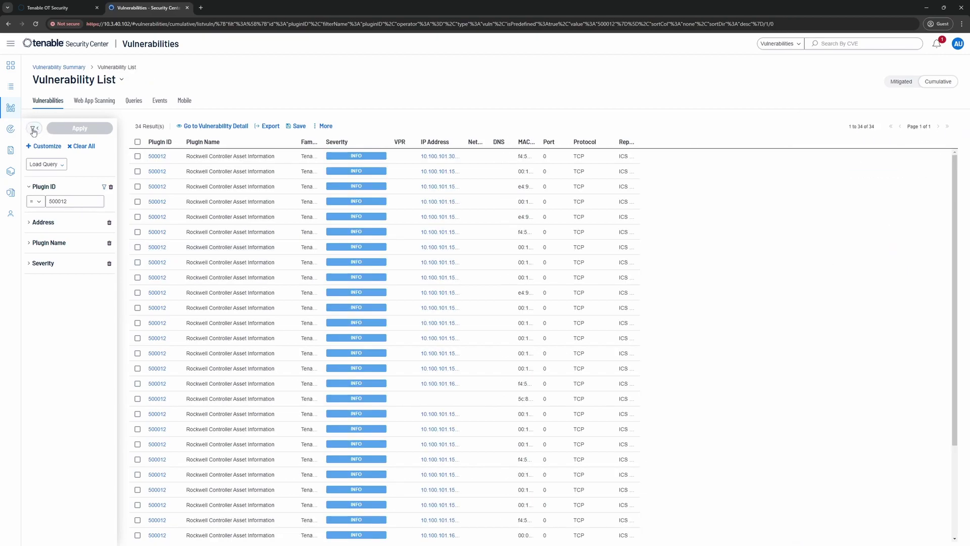
Collapse filters, try IP Summary, then return to Vulnerability Summary and open plugin 500012's results.
left_click(34, 127)
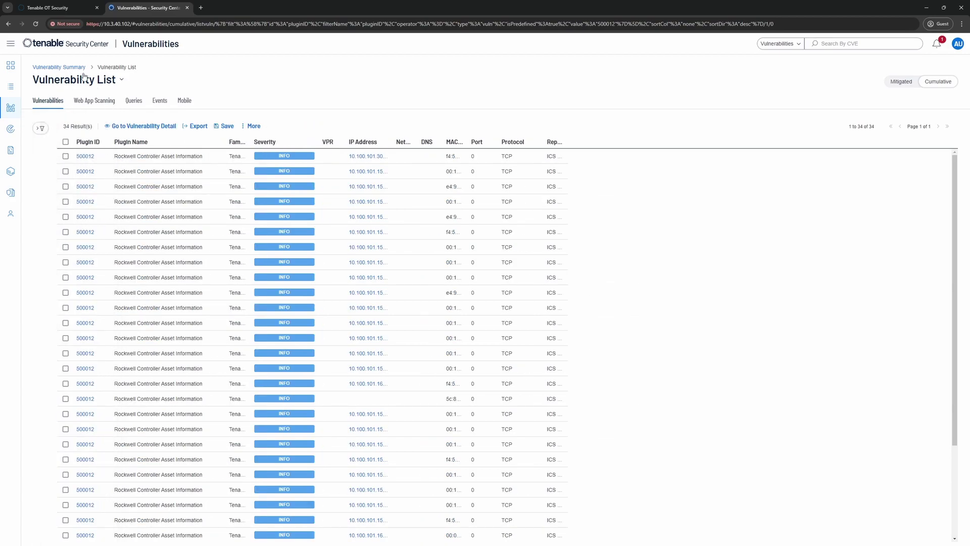
left_click(119, 80)
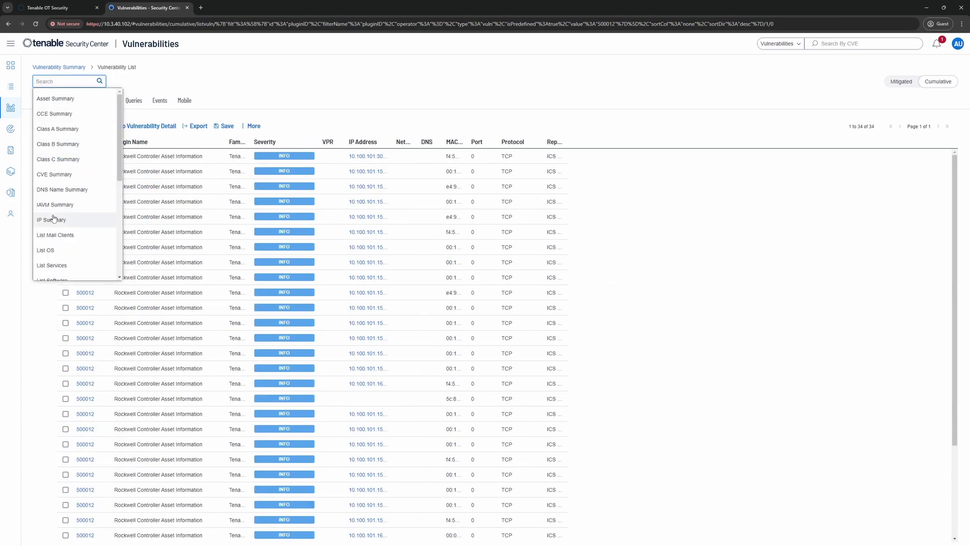
left_click(53, 219)
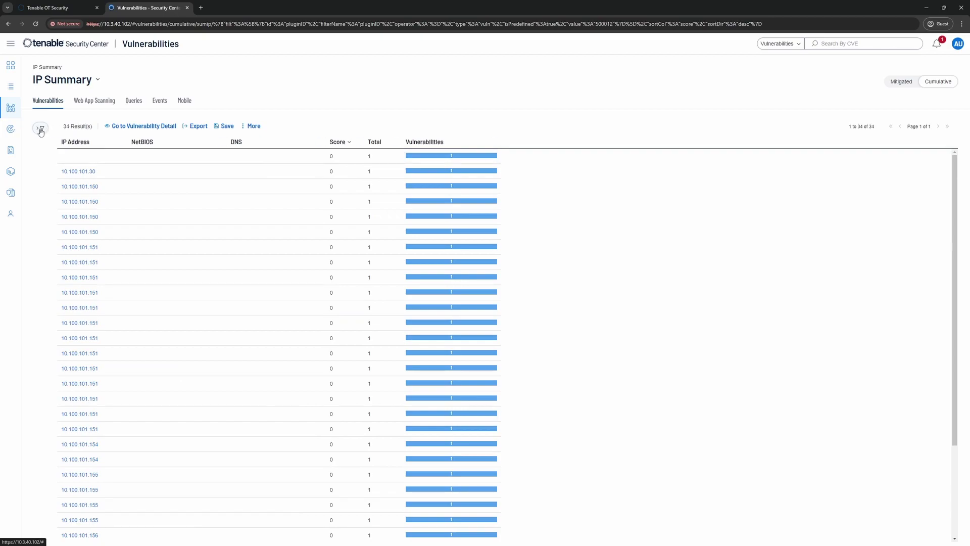
left_click(96, 82)
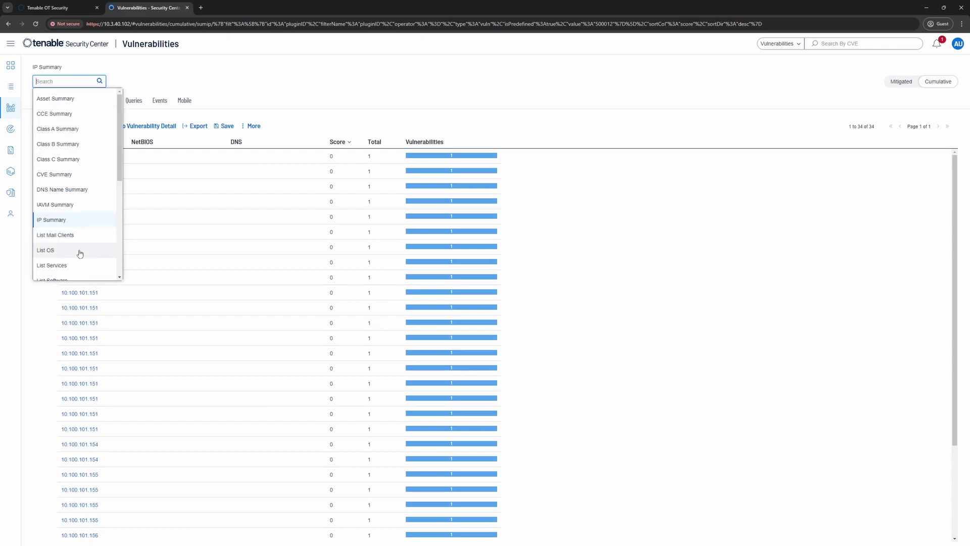
scroll(79, 253, "down", 3)
left_click(60, 270)
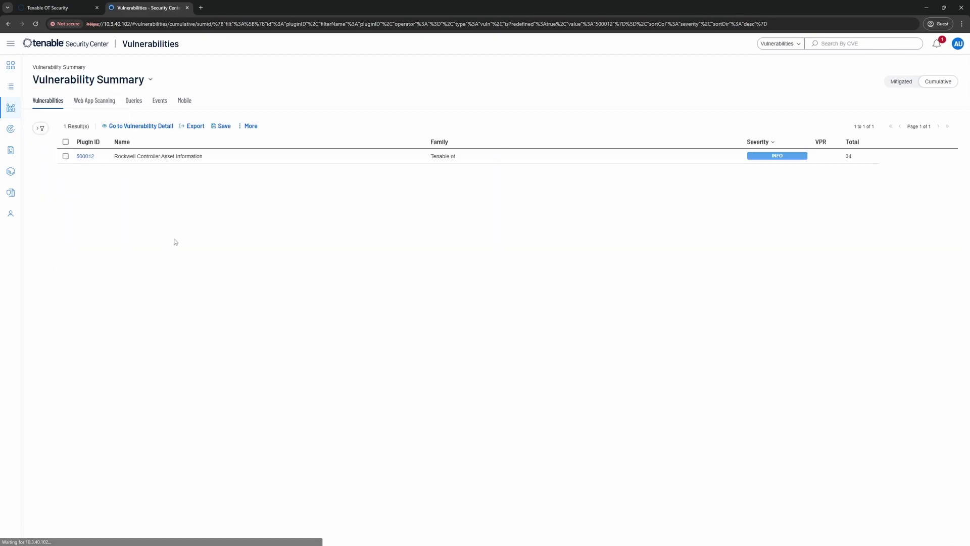
left_click(175, 156)
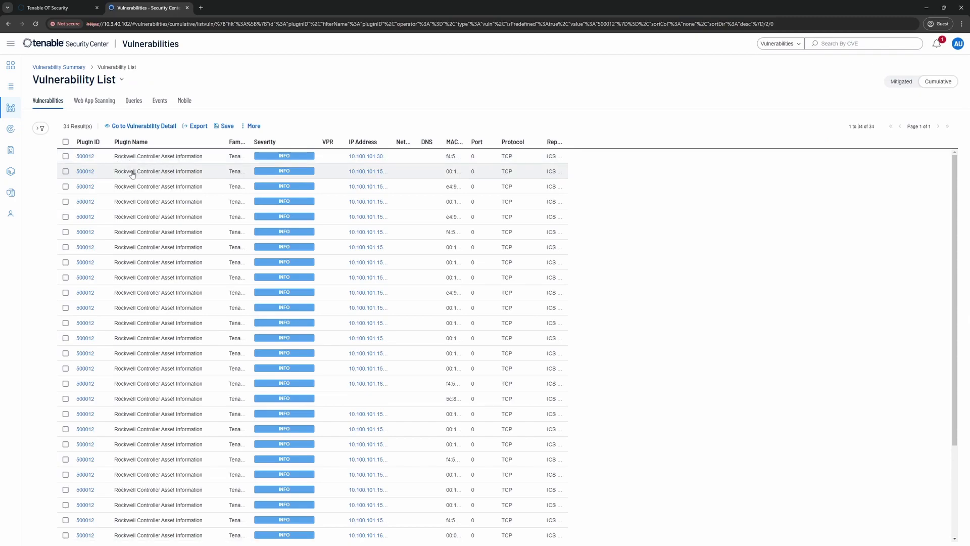
Copy the firmwareVersion: "2.020" line from host 10.100.101.30's plugin 500012 output, then return to Analysis.
left_click(153, 159)
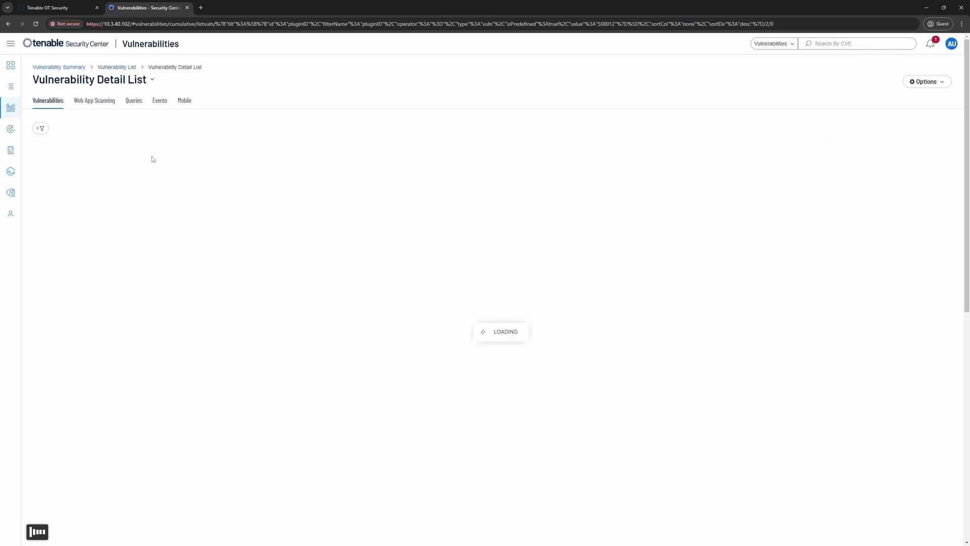
scroll(168, 373, "down", 1)
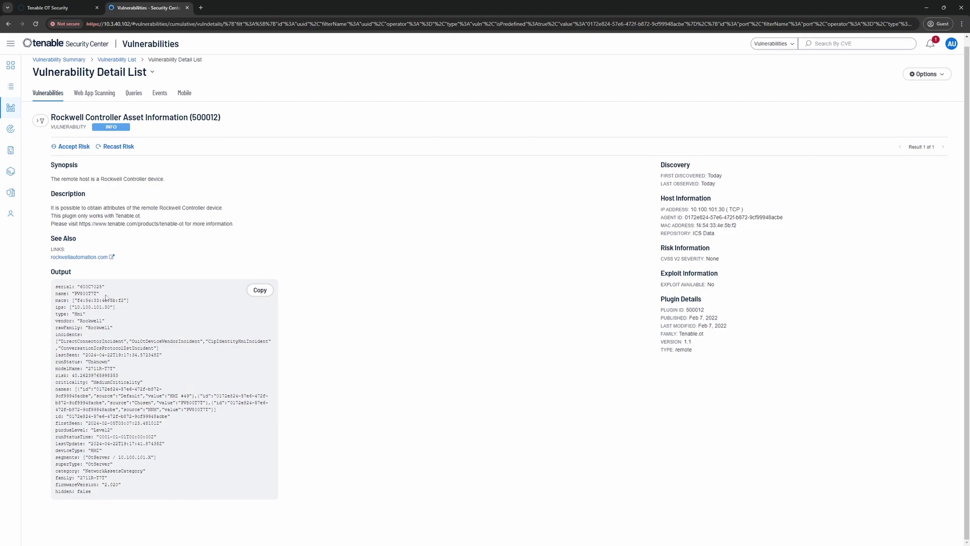
left_click_drag(72, 314, 85, 313)
left_click_drag(102, 450, 57, 450)
left_click(132, 484)
left_click_drag(132, 484, 56, 489)
right_click(87, 484)
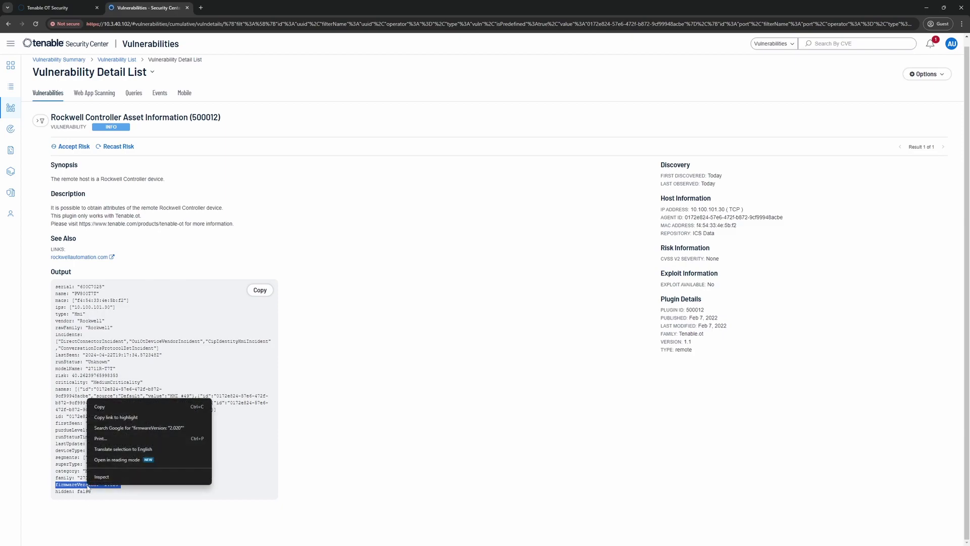
left_click(105, 405)
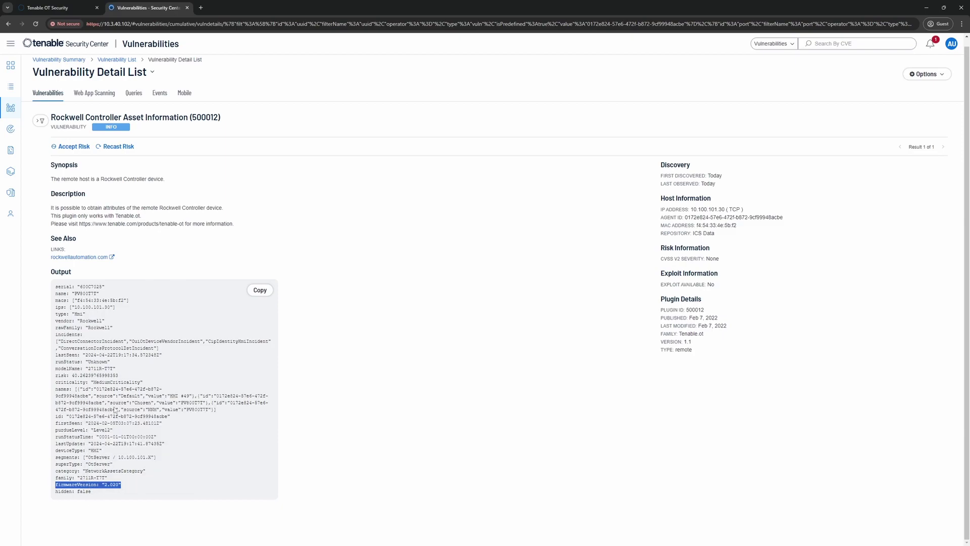
left_click(9, 109)
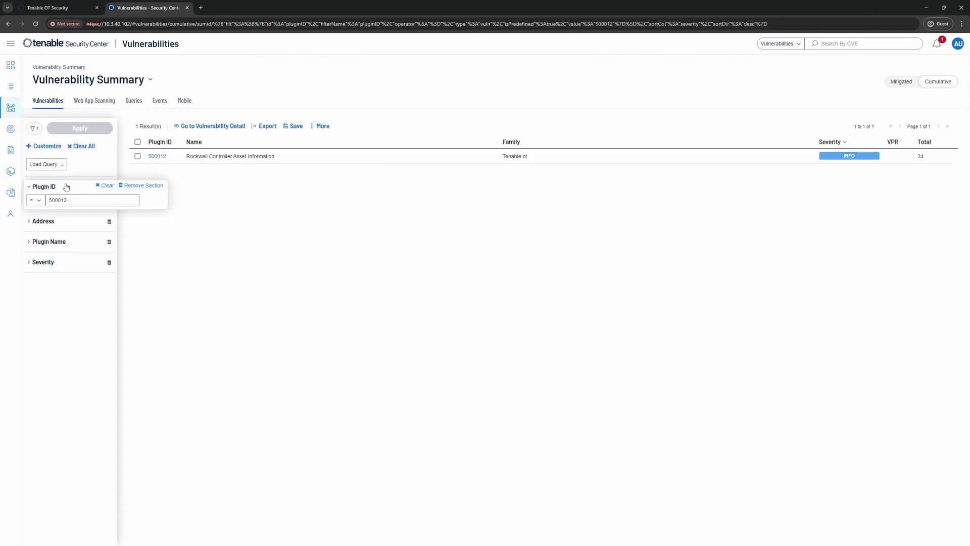
Add a Vulnerability Text filter containing firmwareVersion: "2.020" and apply it.
left_click(45, 147)
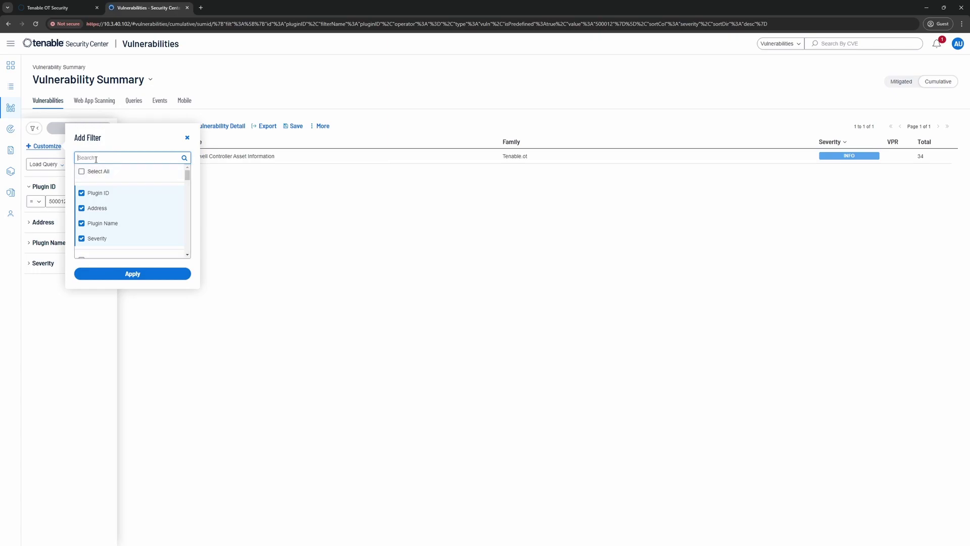
type("text")
left_click(81, 250)
left_click(124, 273)
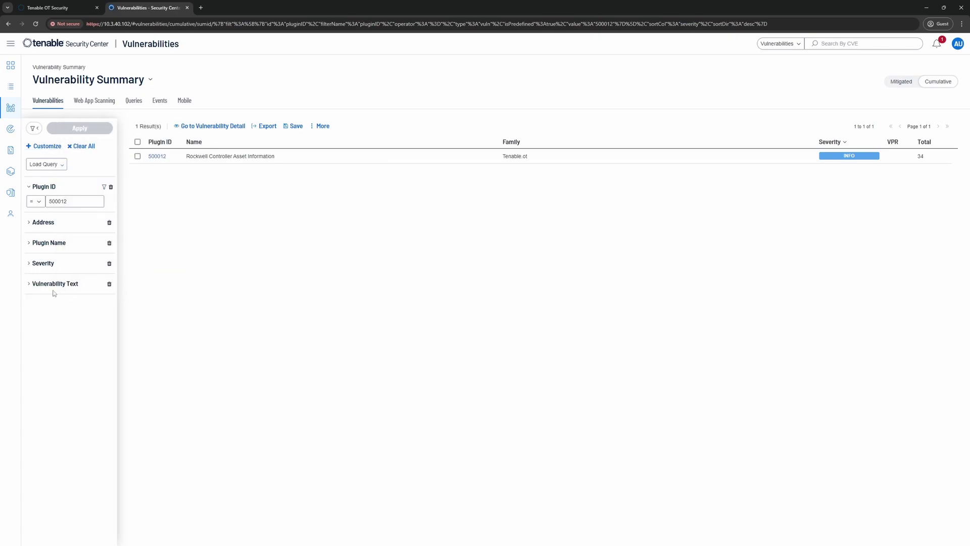
left_click(52, 292)
left_click(57, 323)
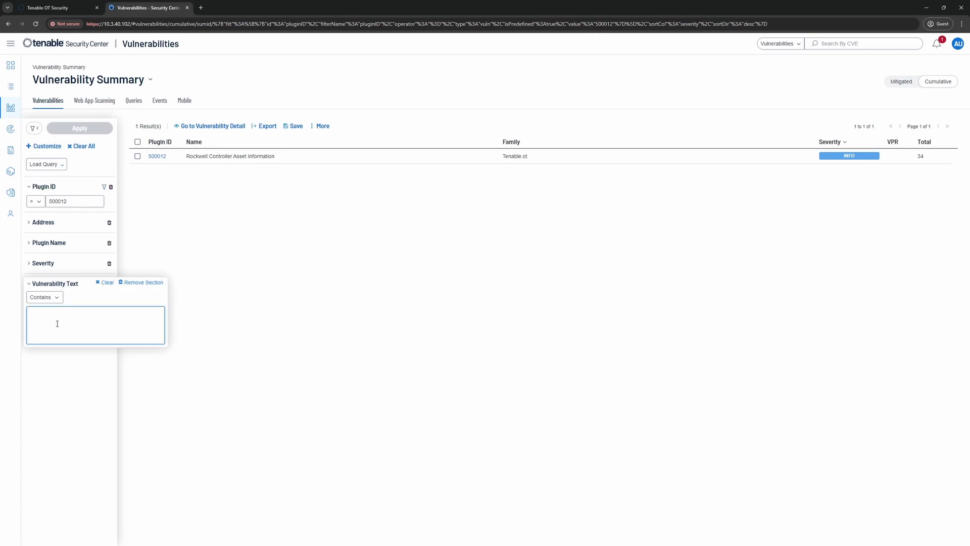
key("ctrl+v")
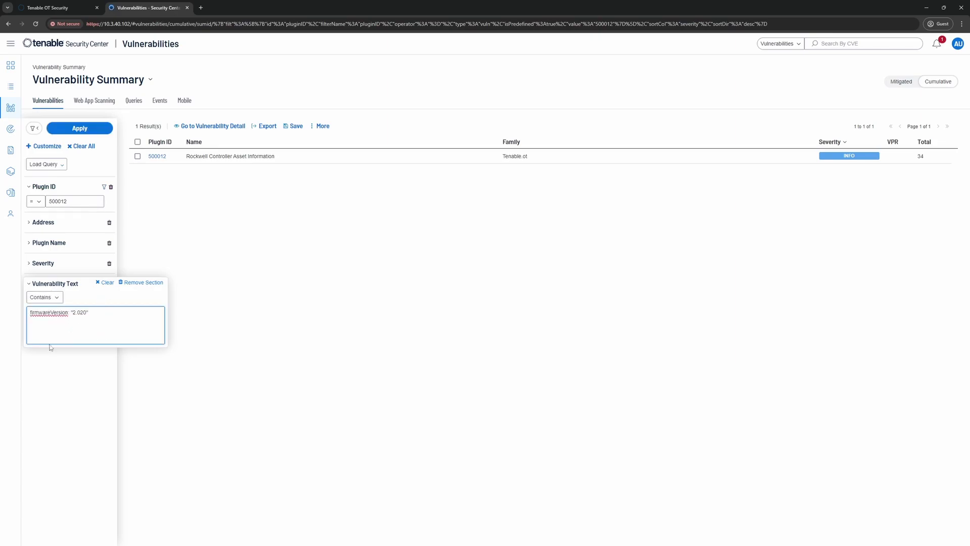
left_click(78, 129)
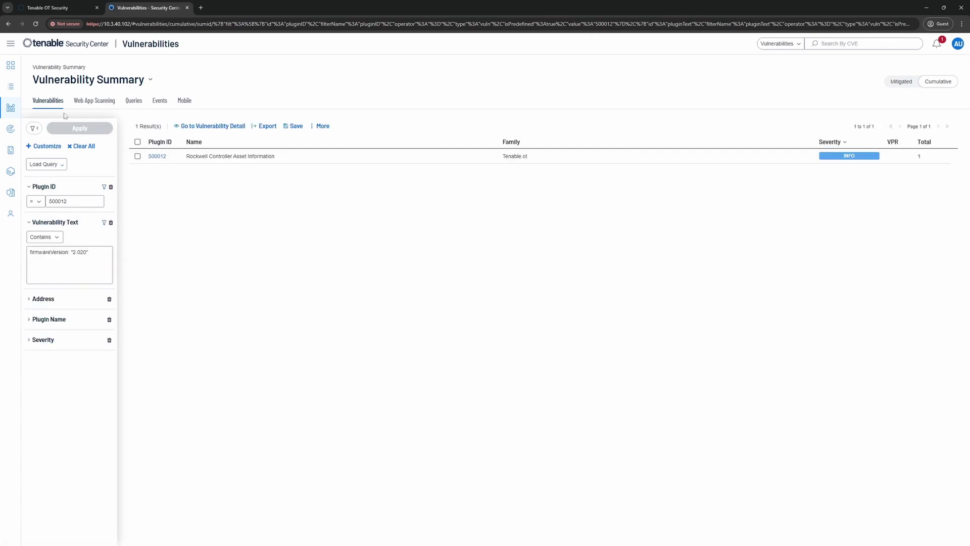
Switch to IP Summary to show the single matching host, 10.100.101.30.
left_click(150, 80)
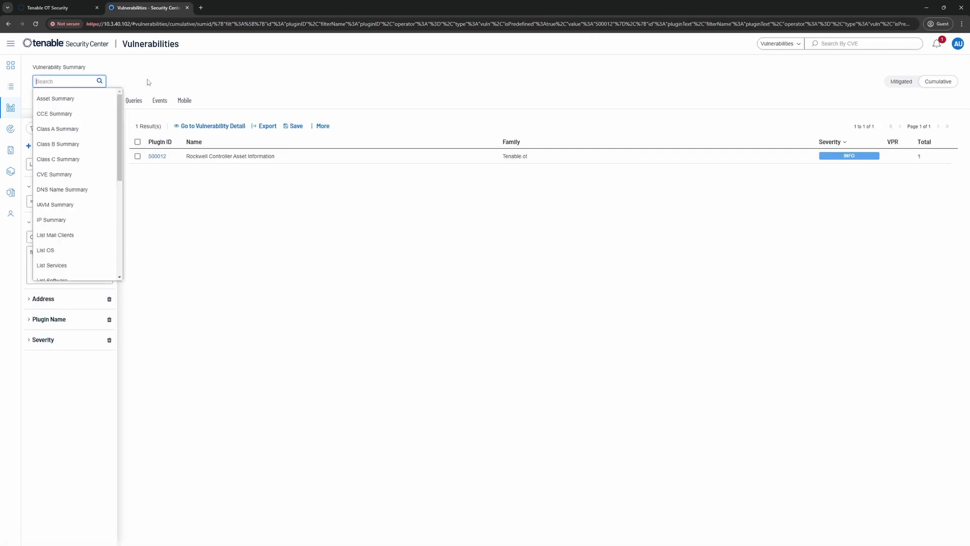
left_click(66, 221)
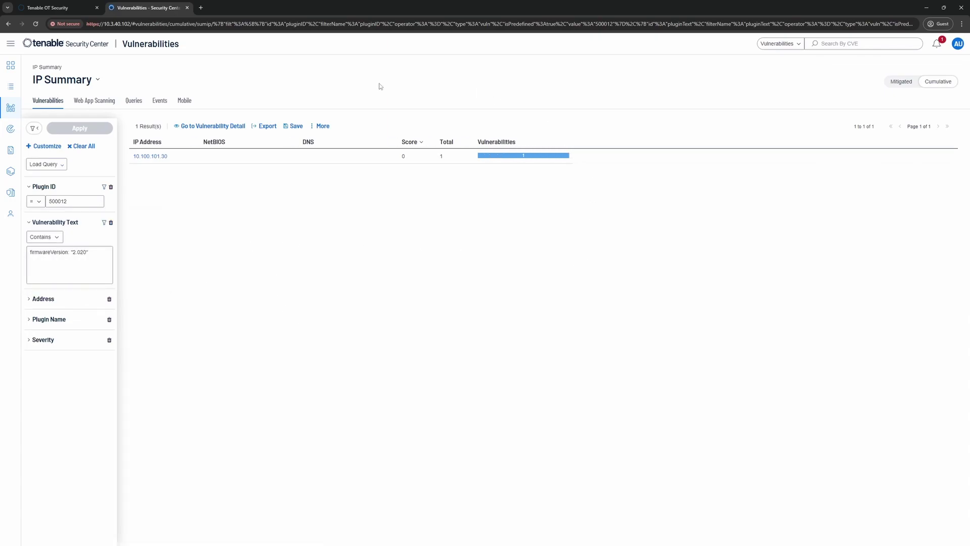
mouse_move(62, 260)
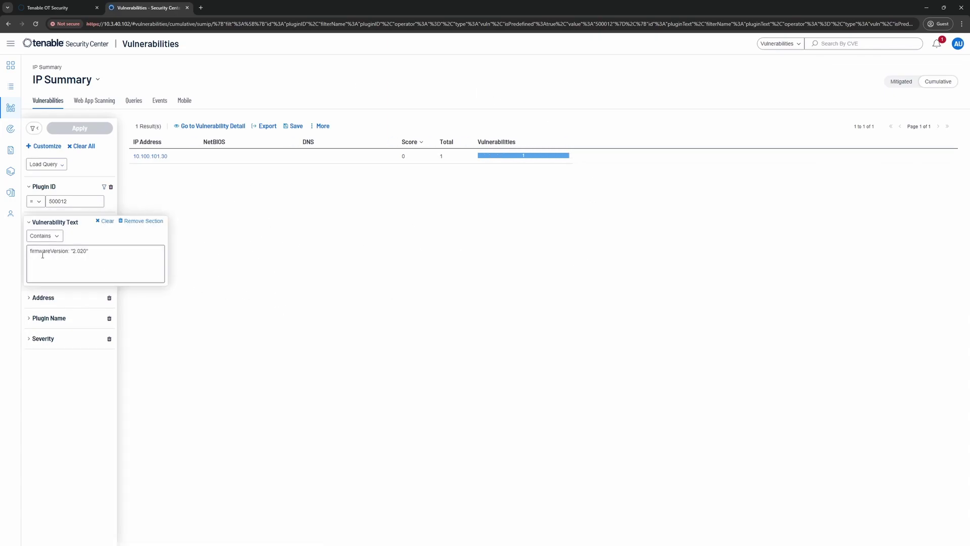